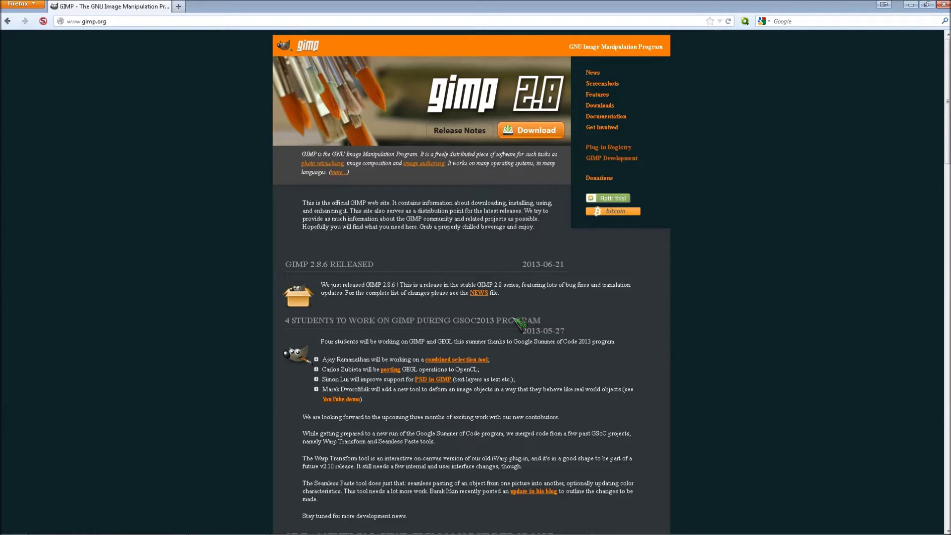
Open gimp.org's Downloads page and scroll down to the Mac OS X and Windows sections.
click(616, 104)
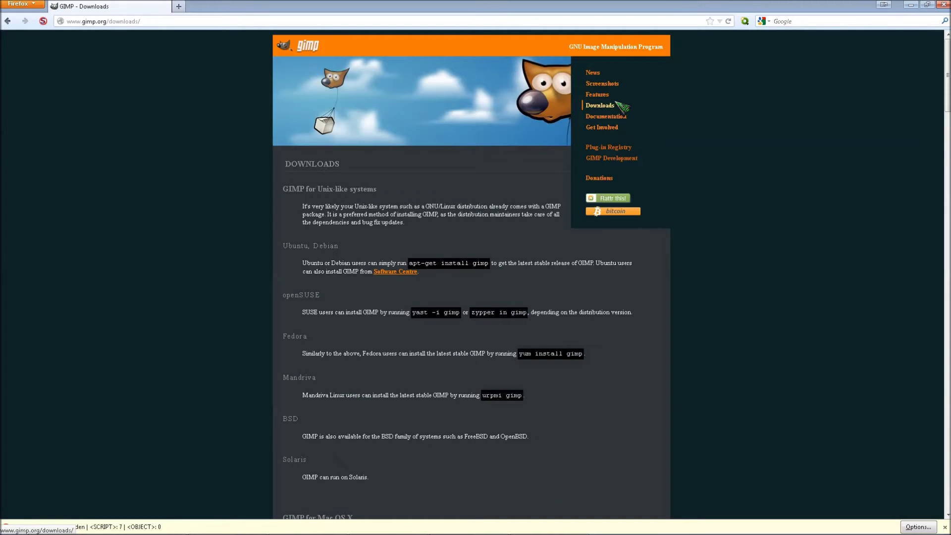
scroll(357, 328, down, 4)
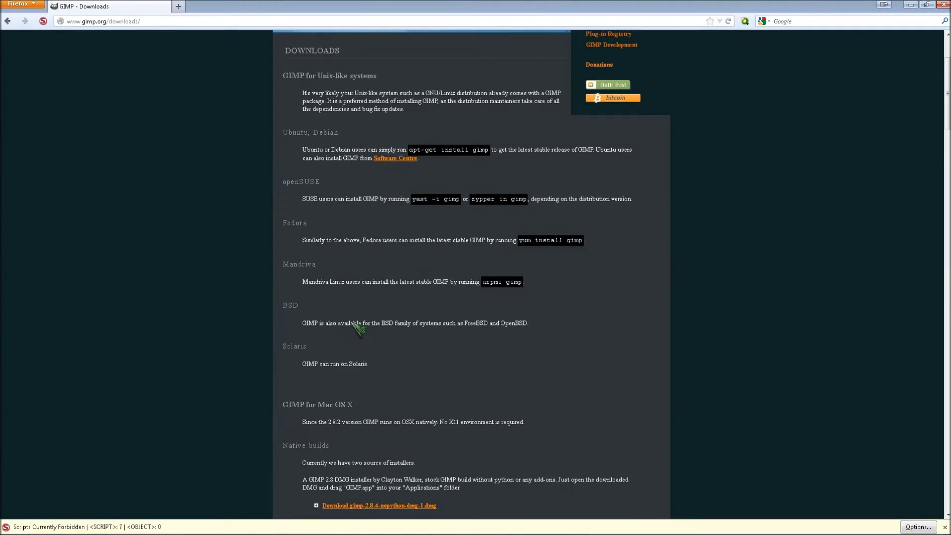
scroll(357, 328, down, 6)
scroll(361, 335, down, 6)
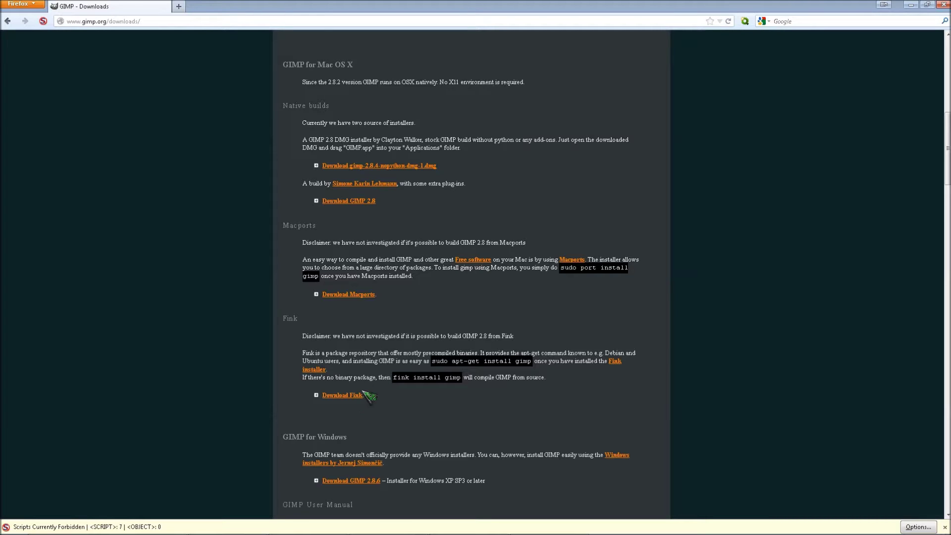
Launch GIMP 2 and bring up the Open Image dialog on the Pictures folder.
click(10, 525)
click(33, 421)
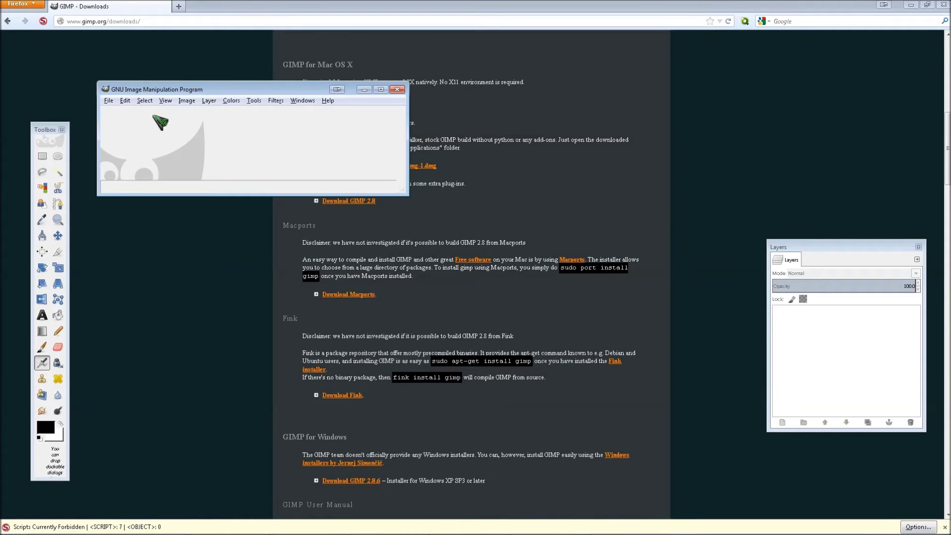
click(109, 100)
click(126, 134)
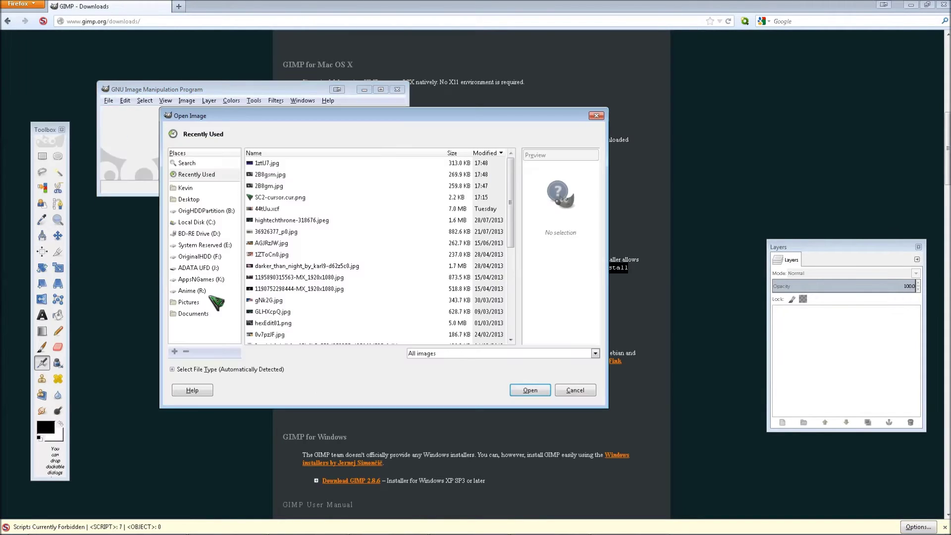
click(212, 302)
Open darker_than_night_by_karl9-d62z5c0.jpg from the anColl folder.
double_click(285, 194)
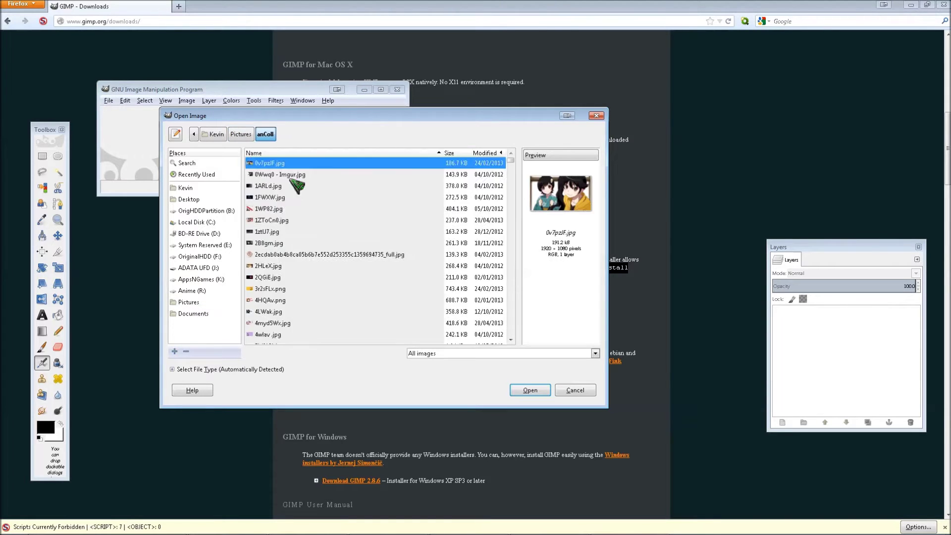
scroll(346, 277, down, 5)
scroll(298, 272, down, 3)
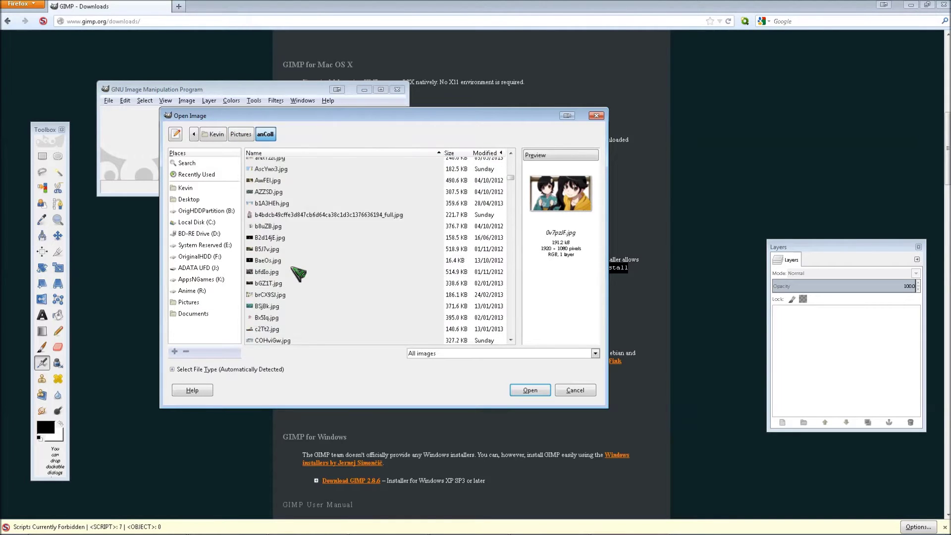
scroll(299, 273, down, 3)
scroll(327, 337, down, 3)
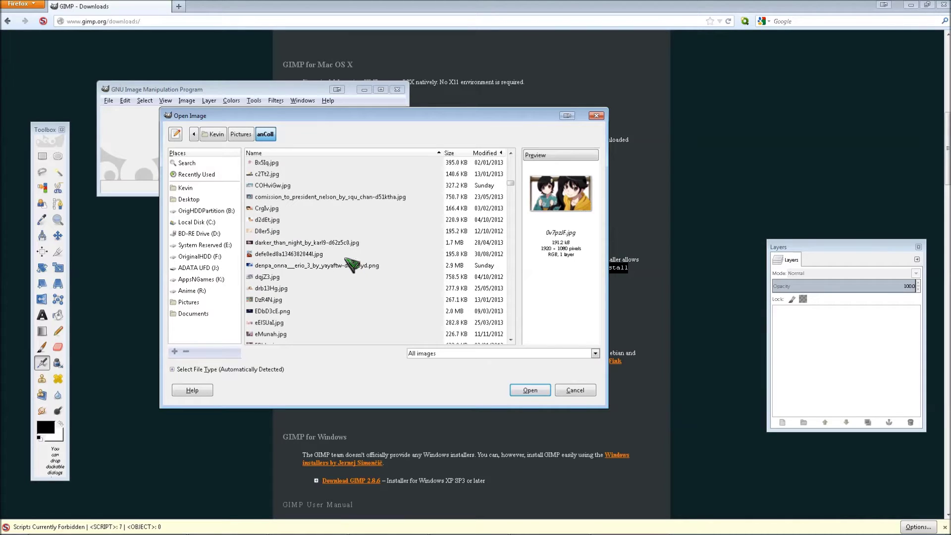
double_click(349, 242)
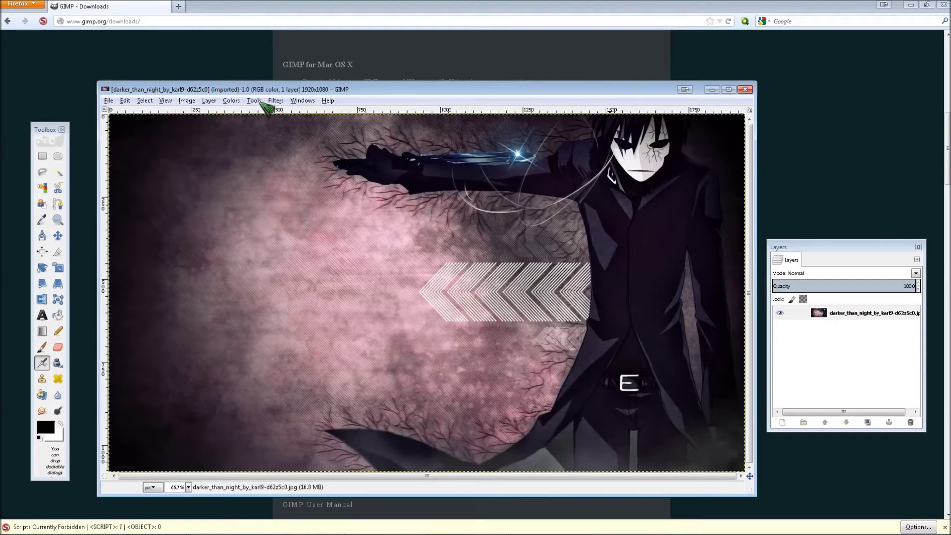
Look through the window and dock options, then close them without choosing anything.
click(302, 101)
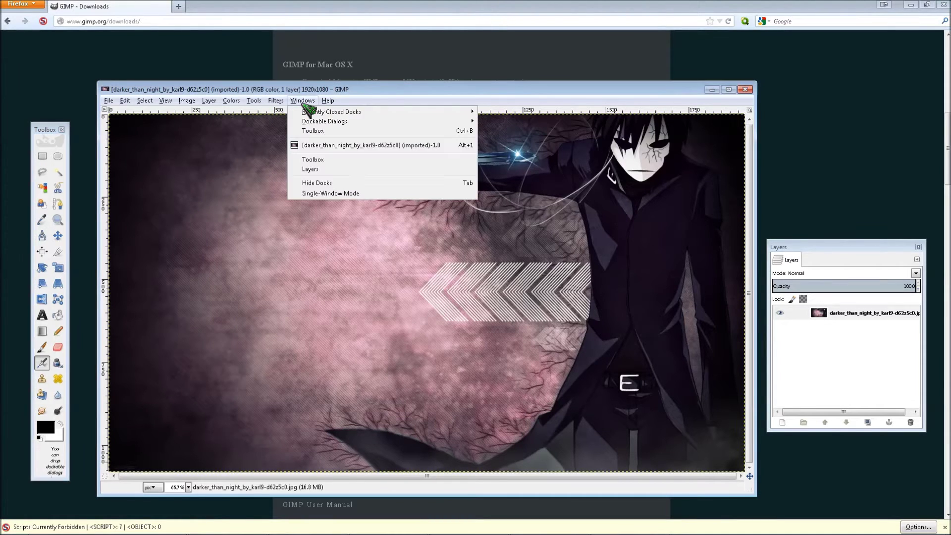
mouse_move(312, 121)
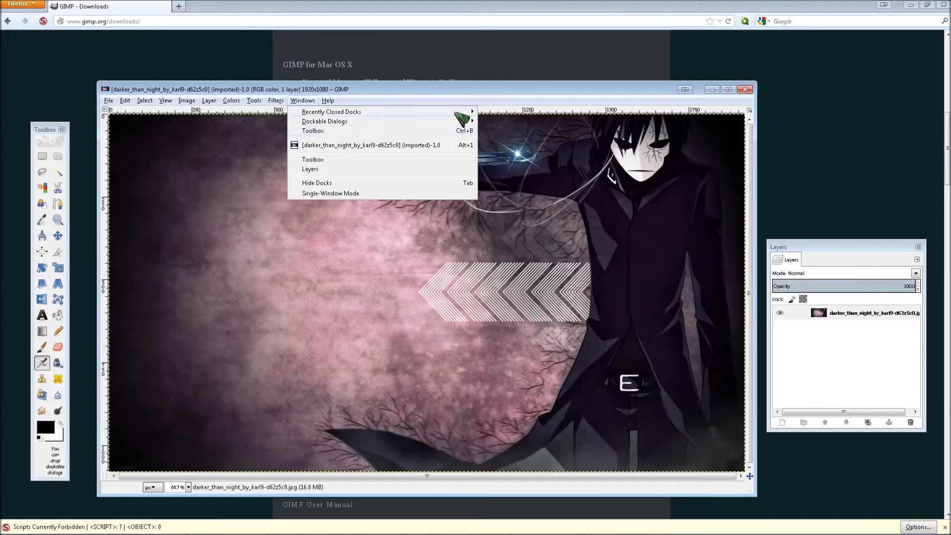
click(453, 92)
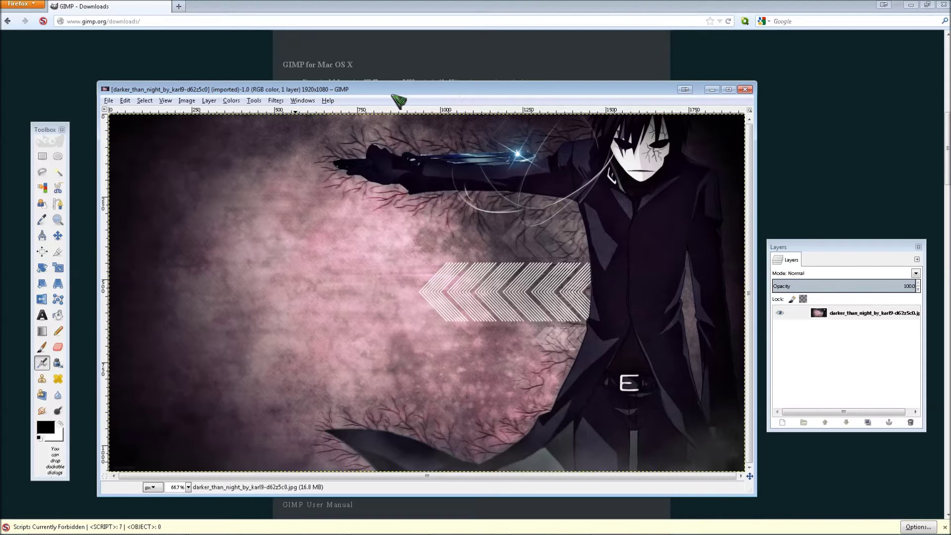
Start the Gfig filter from Filters > Render and move its dialog aside to uncover the image.
click(277, 101)
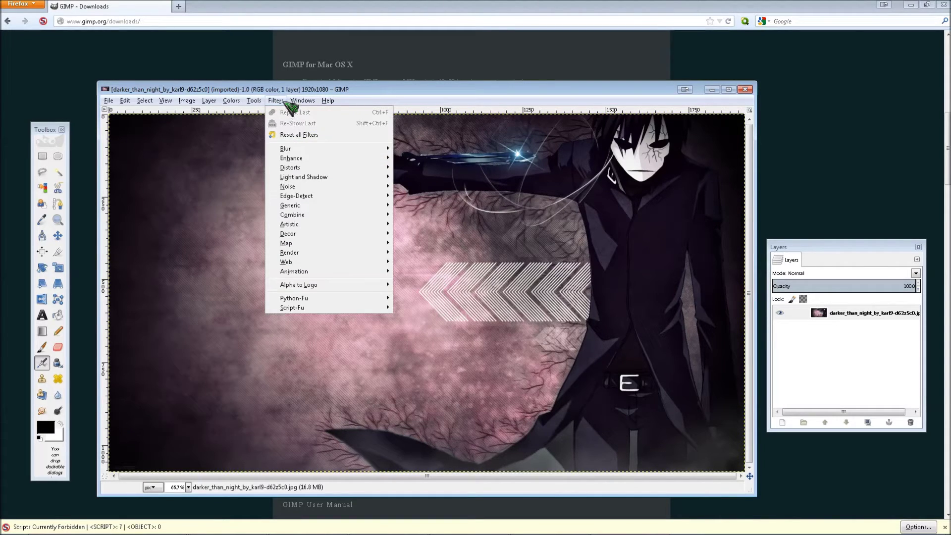
mouse_move(309, 253)
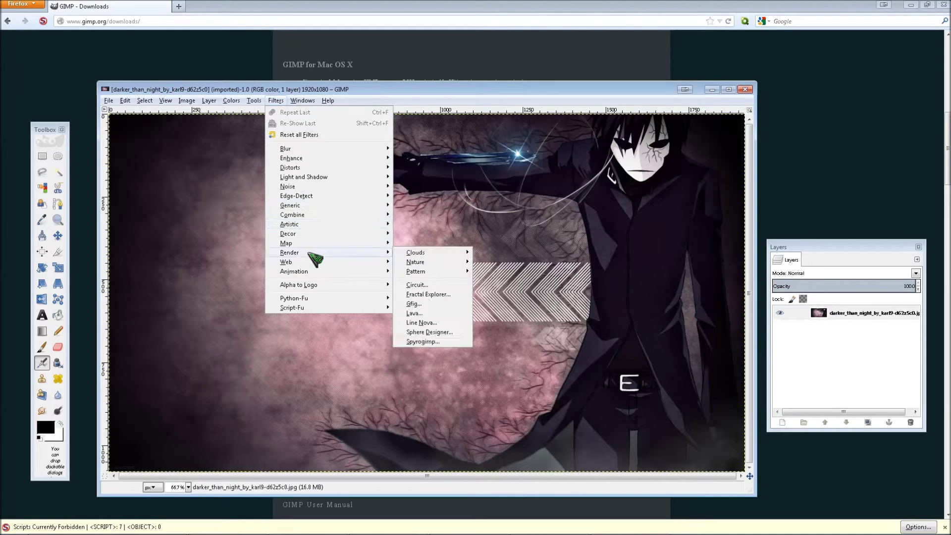
click(418, 304)
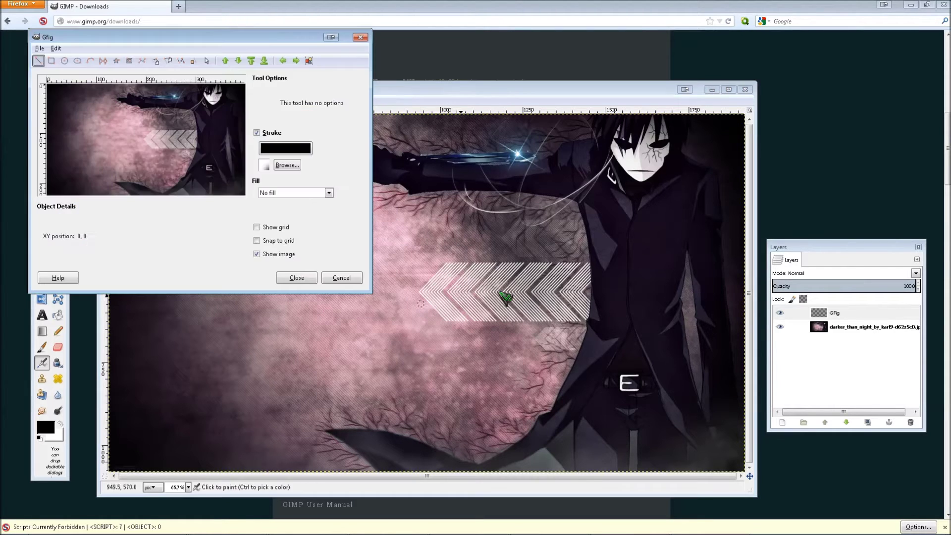
drag(297, 38, 874, 140)
Show a snapping isometric grid in Gfig with spacing 30.
click(856, 328)
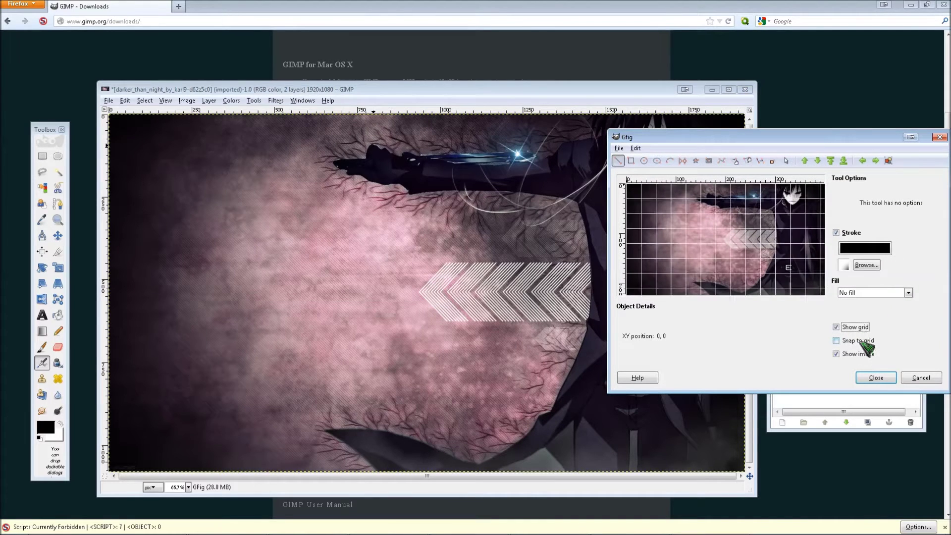
click(857, 341)
click(636, 148)
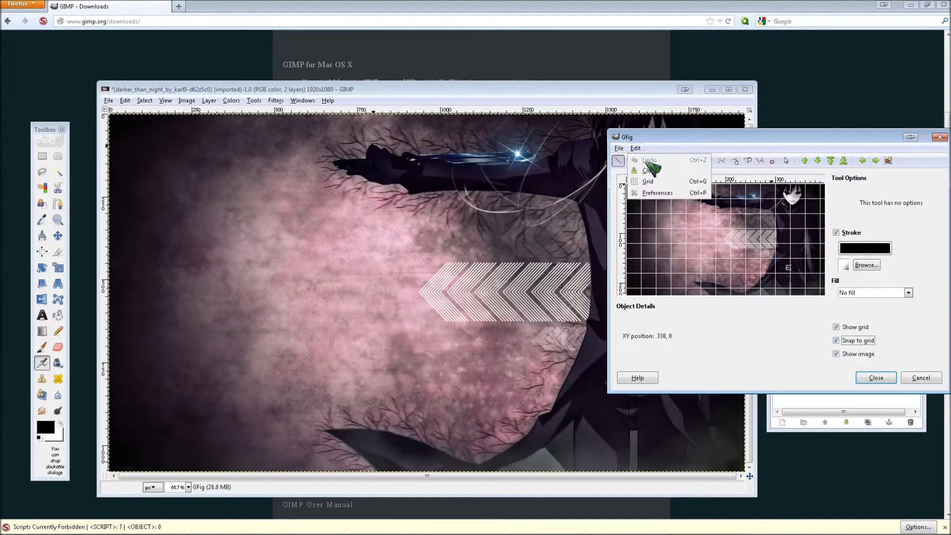
click(656, 182)
click(158, 83)
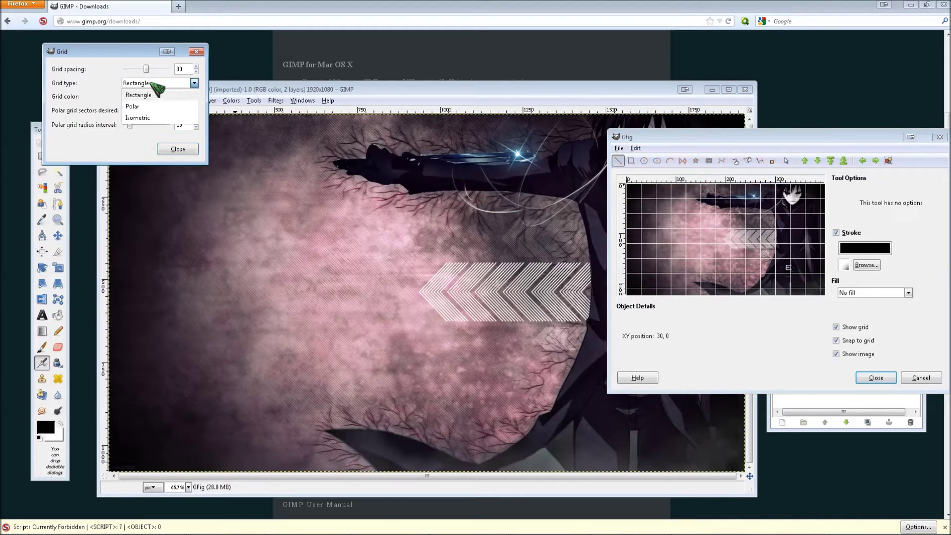
click(147, 118)
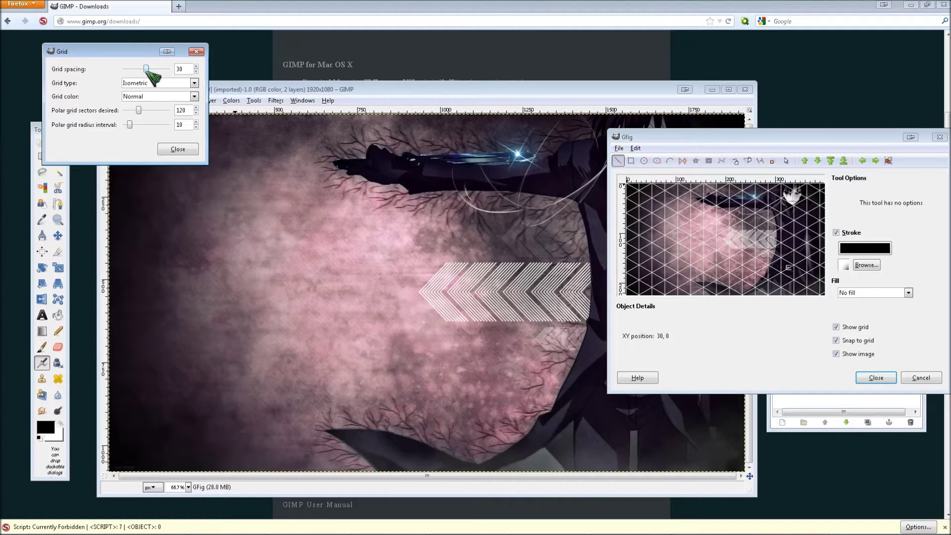
drag(147, 70, 122, 71)
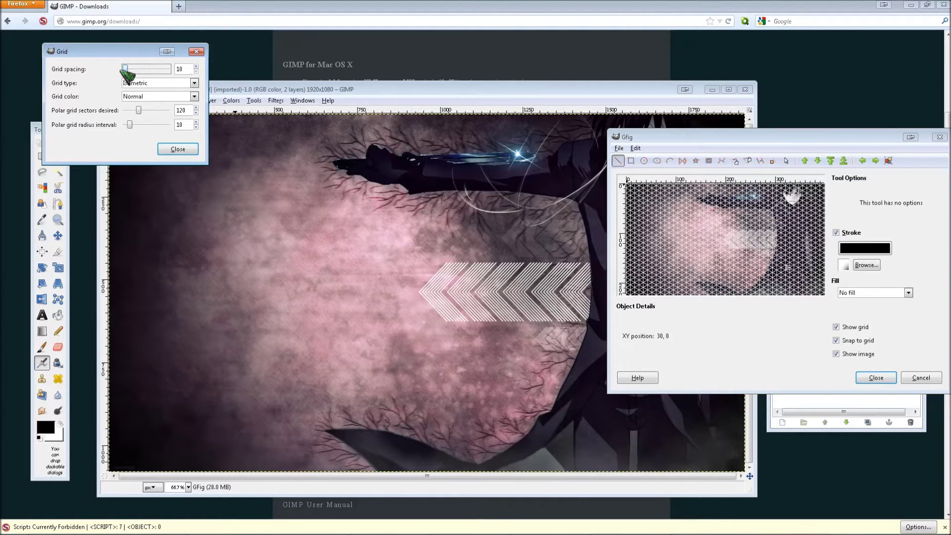
drag(125, 70, 147, 71)
Close the grid settings and set the Gfig stroke colour to cyan 1df7ff.
click(178, 149)
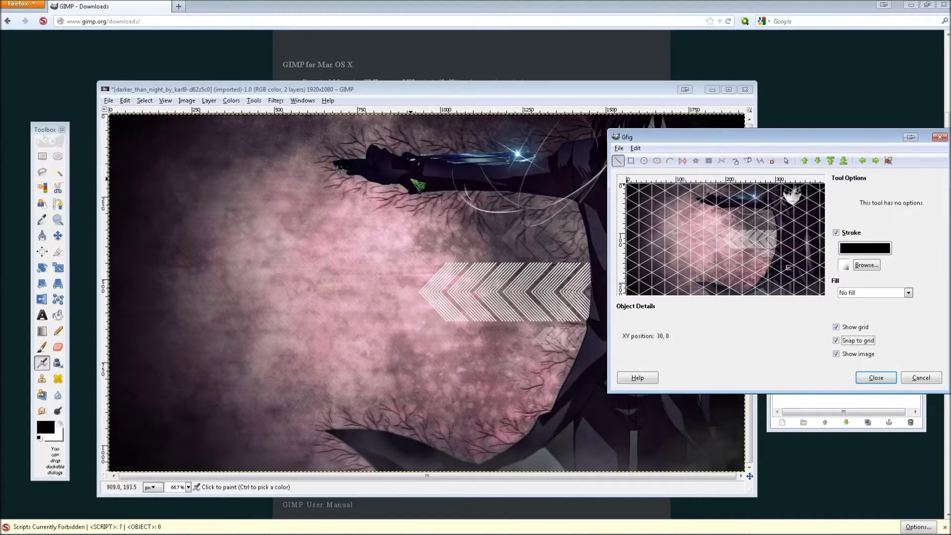
click(875, 247)
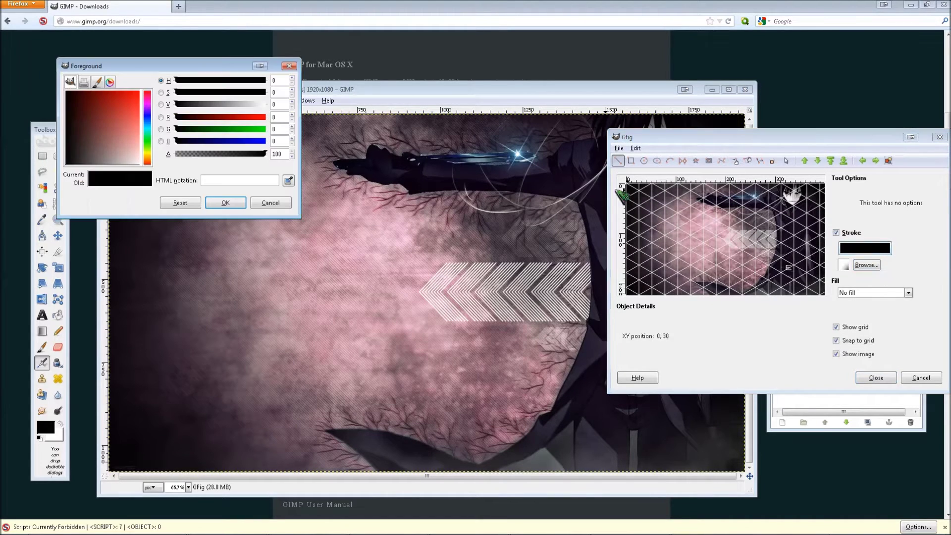
click(147, 118)
click(122, 92)
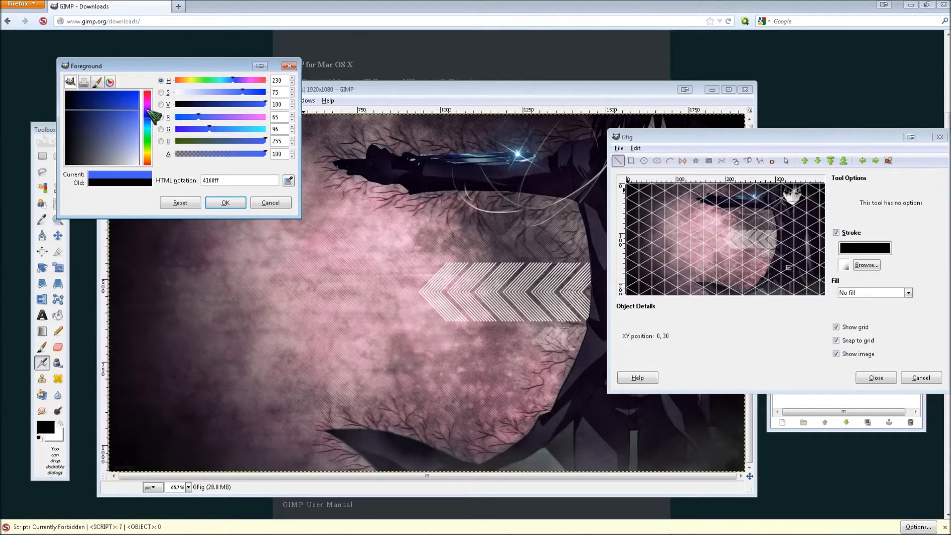
click(147, 127)
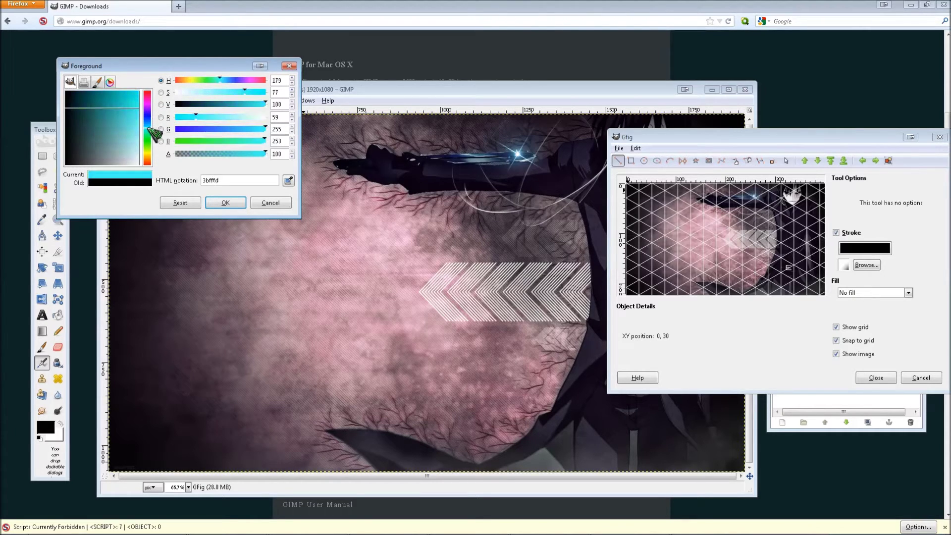
click(138, 99)
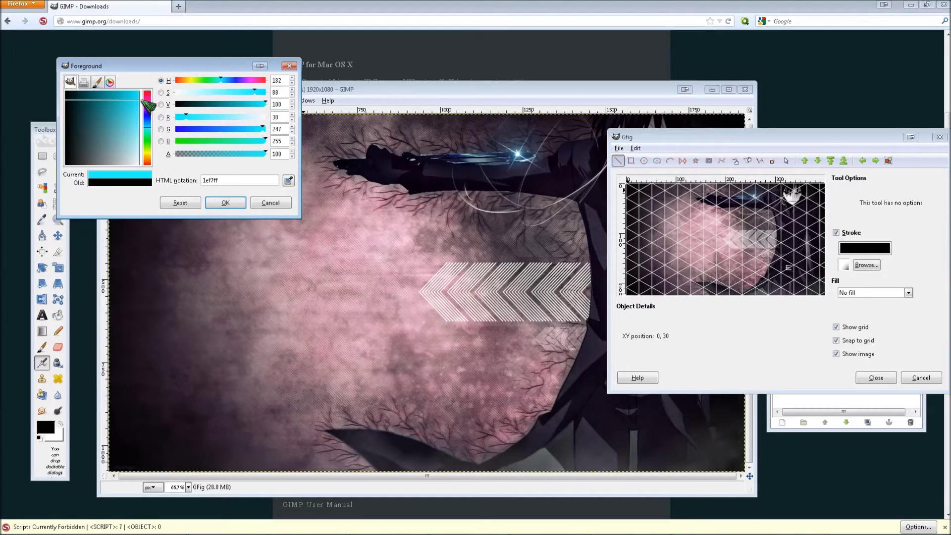
click(225, 204)
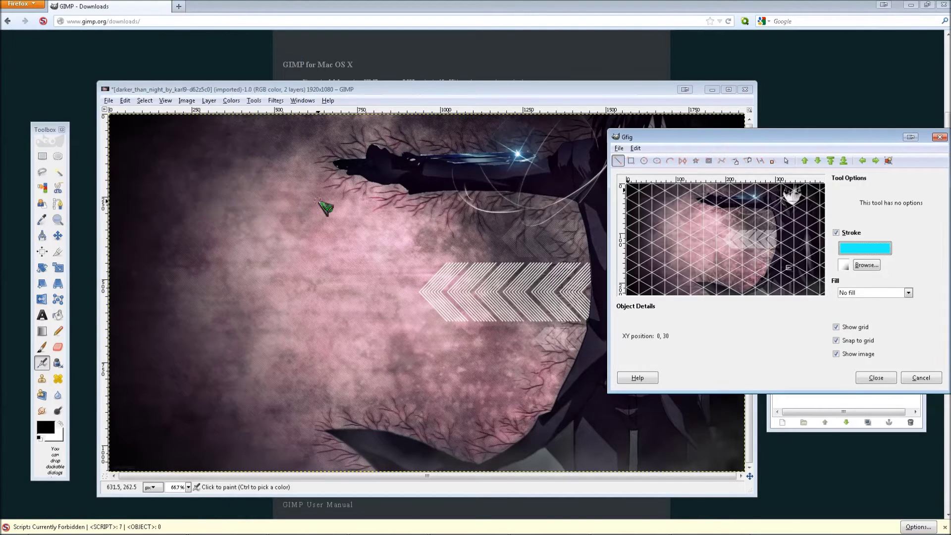
Choose the 1. Pixel (3×3) brush for the stroke.
click(866, 265)
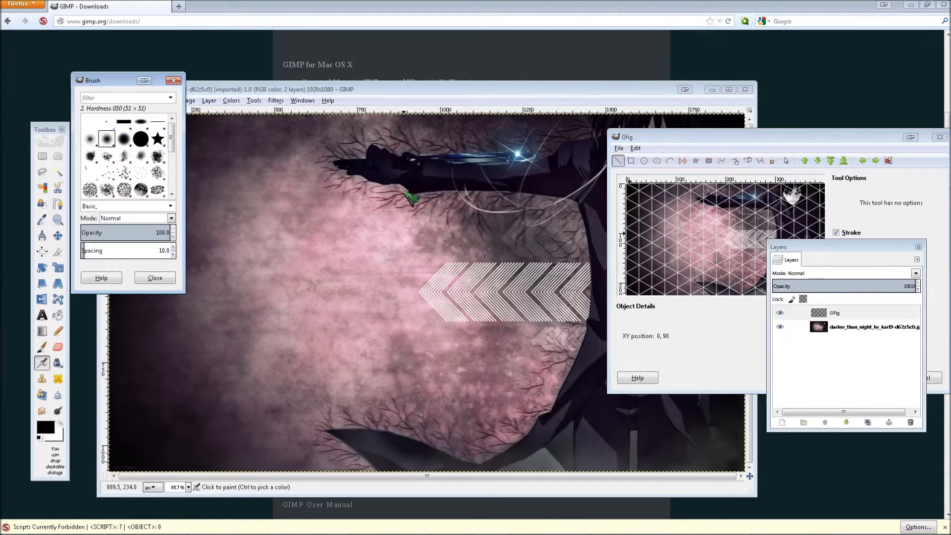
click(107, 124)
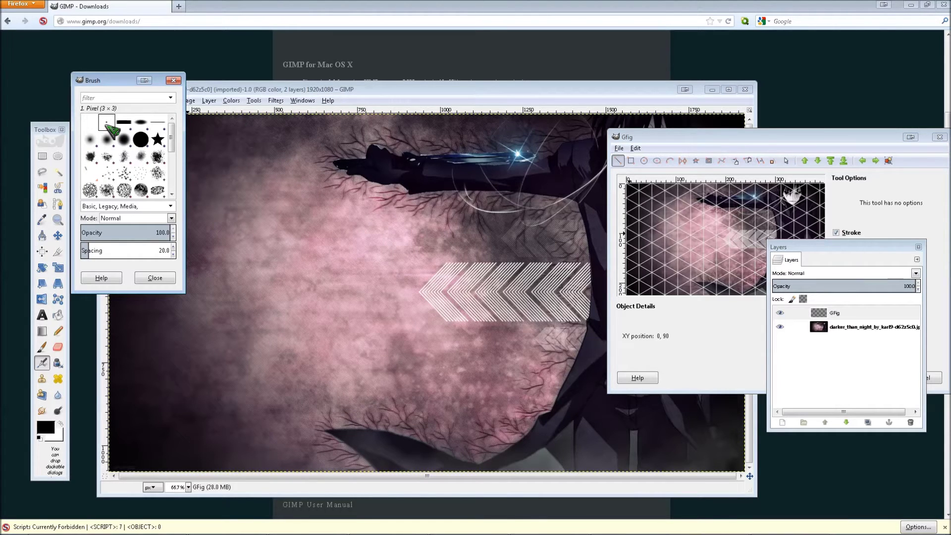
click(155, 277)
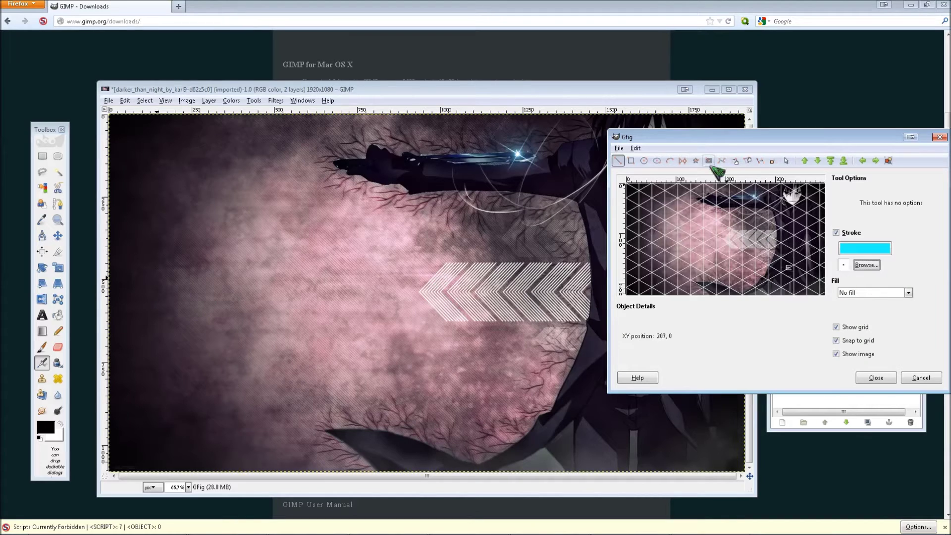
Draw a three-sided star and pull one of its points out to form a hexagon outline.
click(696, 162)
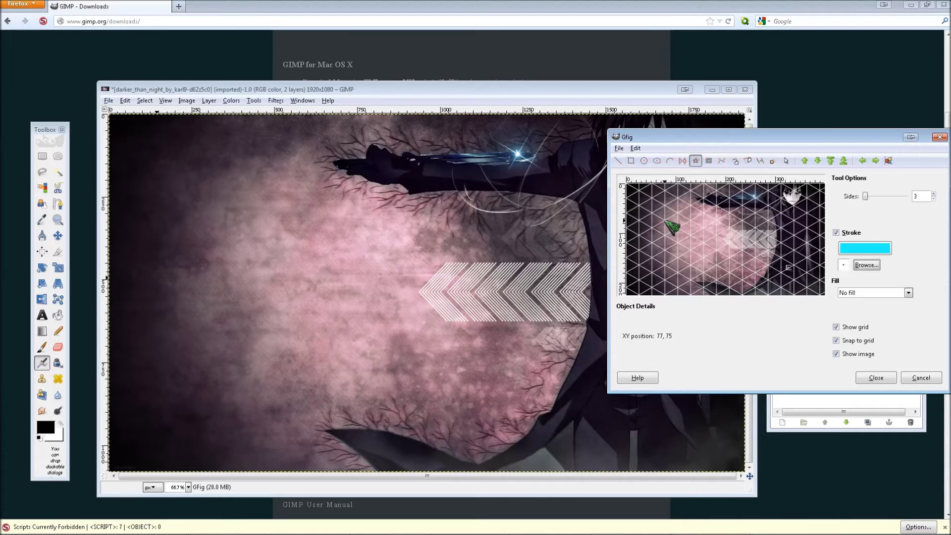
drag(664, 221, 664, 206)
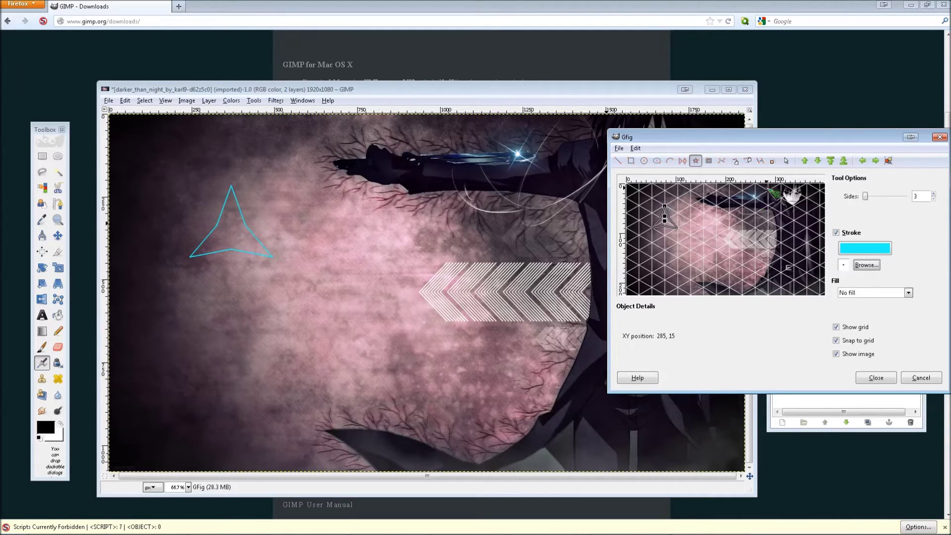
click(749, 161)
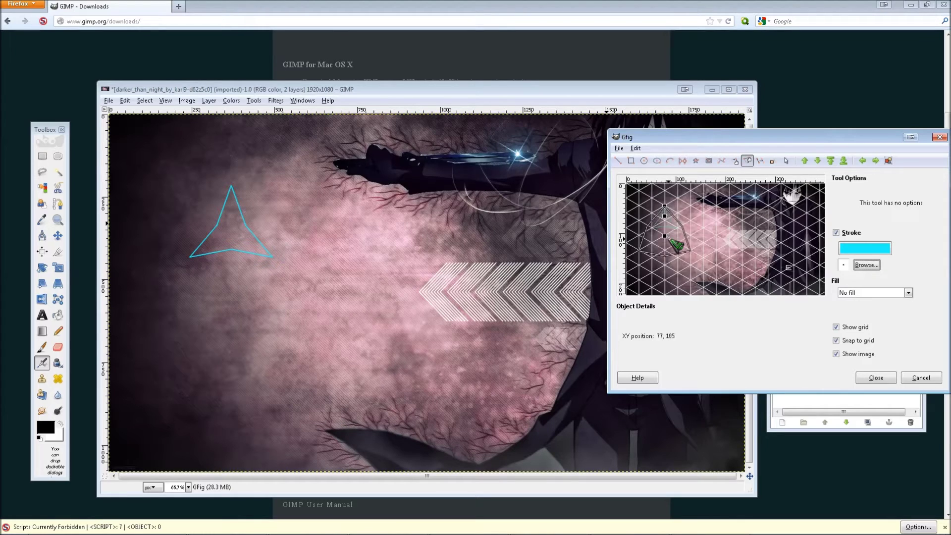
drag(667, 223, 666, 236)
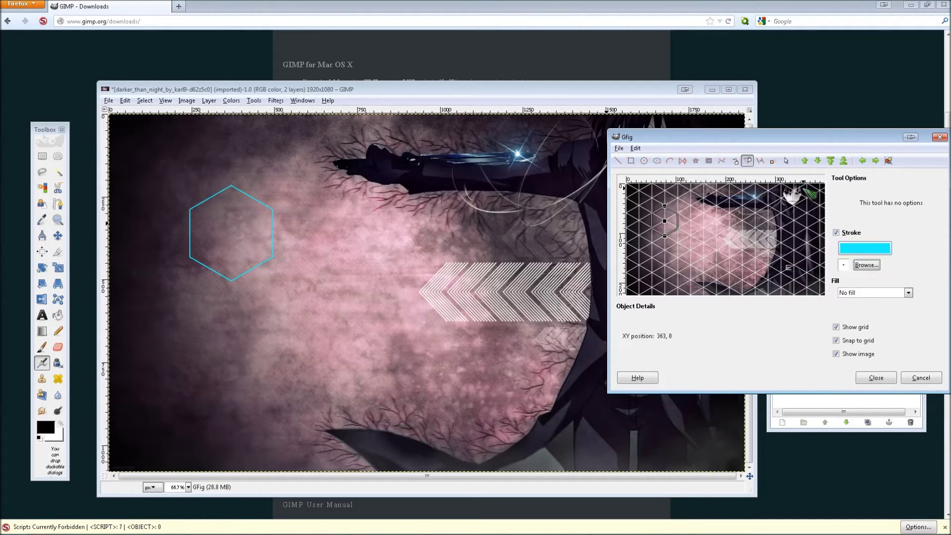
Copy the hexagon into a six-cell honeycomb and close Gfig to render it.
click(765, 162)
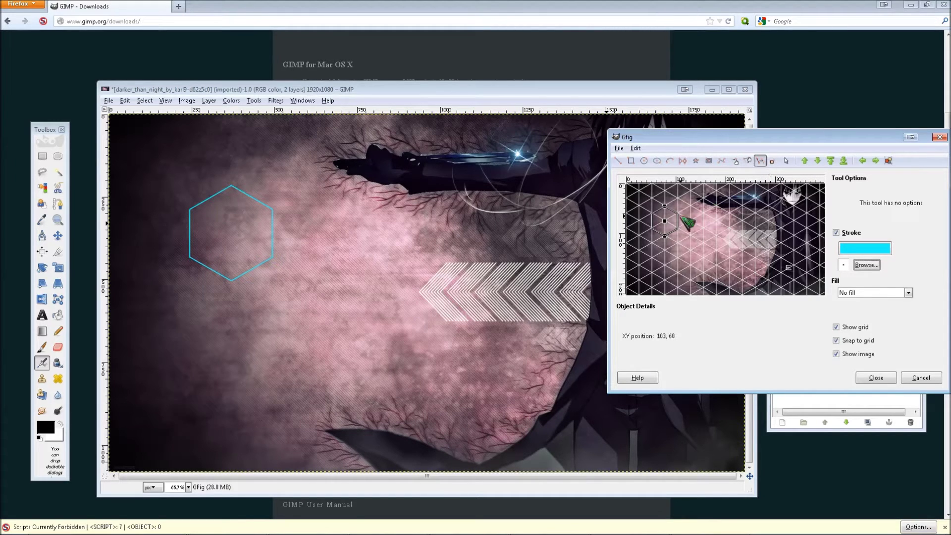
drag(665, 221, 690, 221)
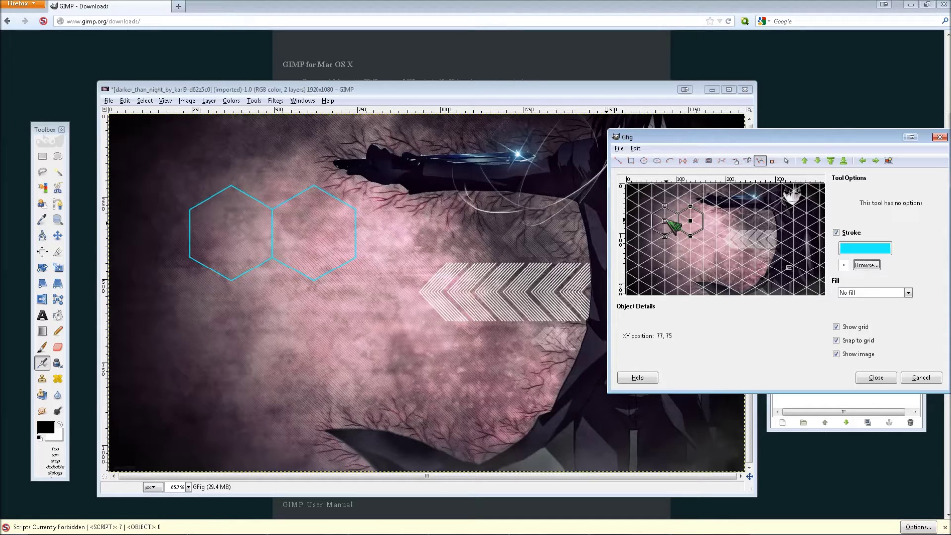
drag(665, 221, 717, 268)
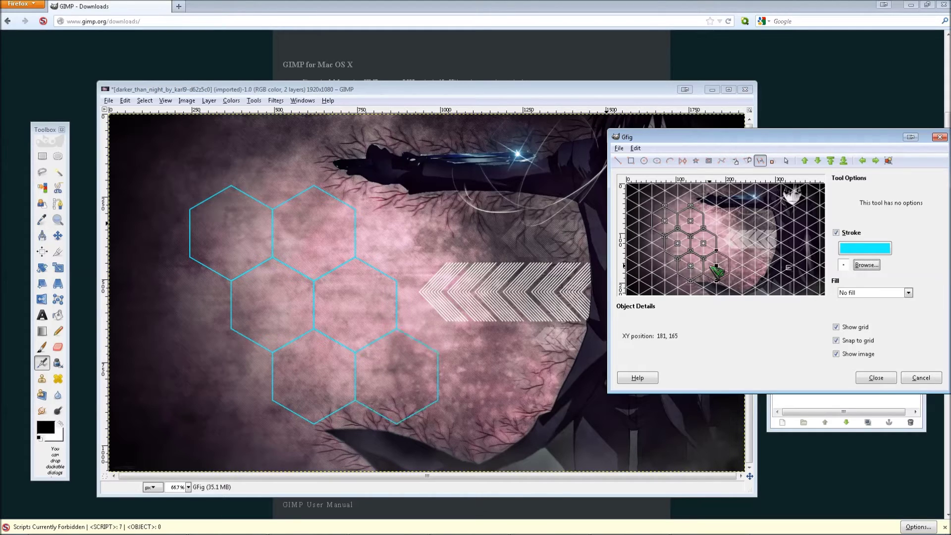
click(876, 378)
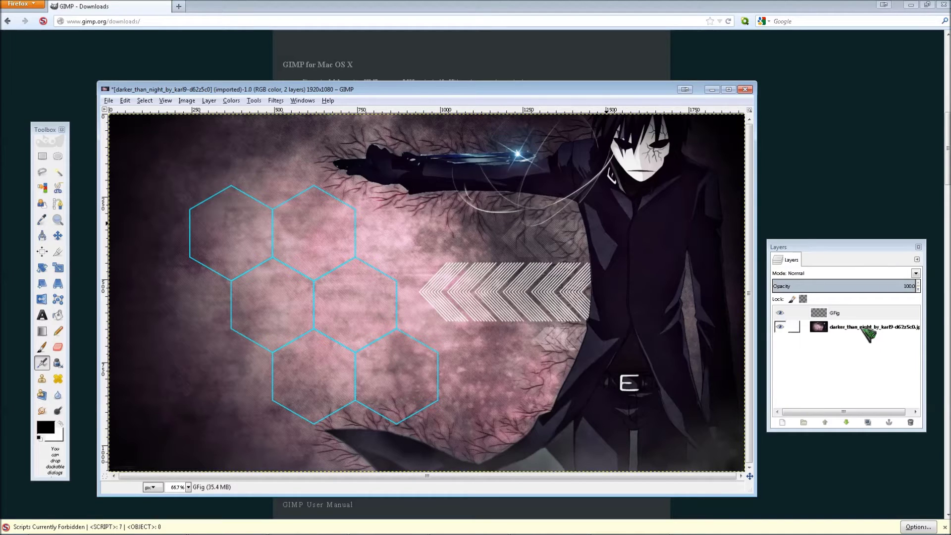
Toggle the wallpaper and GFig layers' visibility to compare the hexagons with the wallpaper.
click(855, 313)
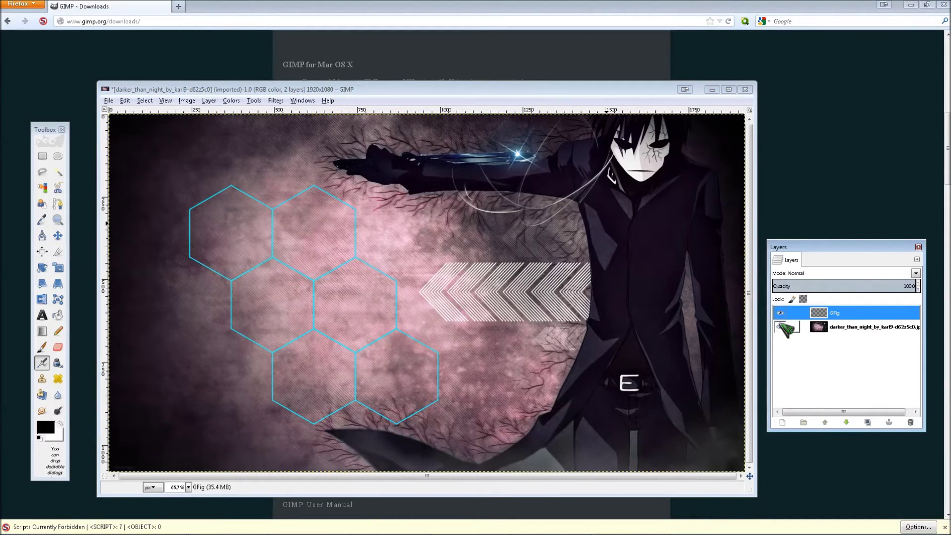
click(780, 326)
shift+click(780, 326)
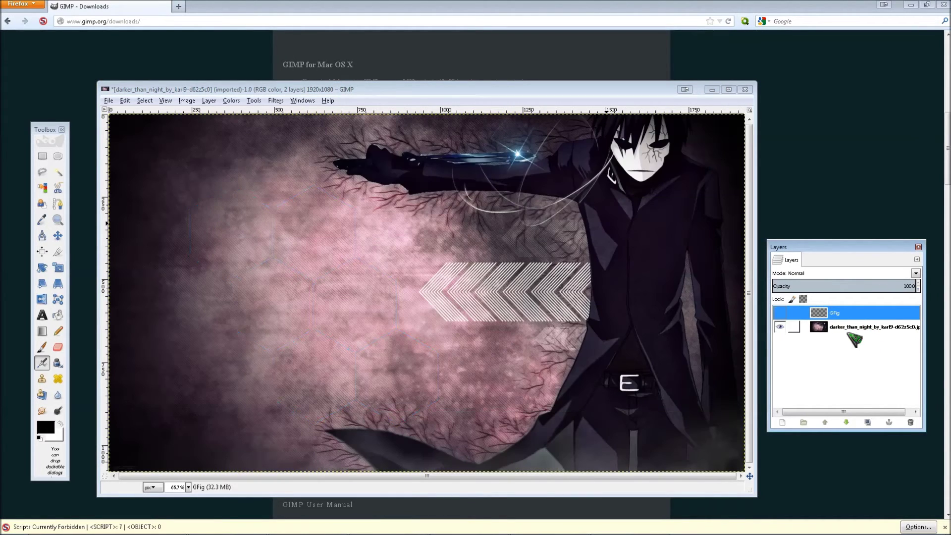
shift+click(780, 327)
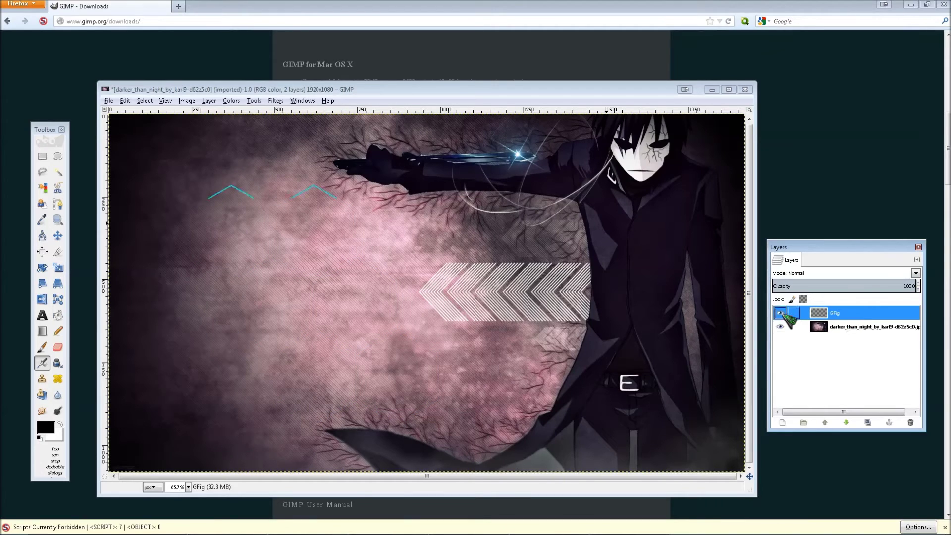
click(826, 329)
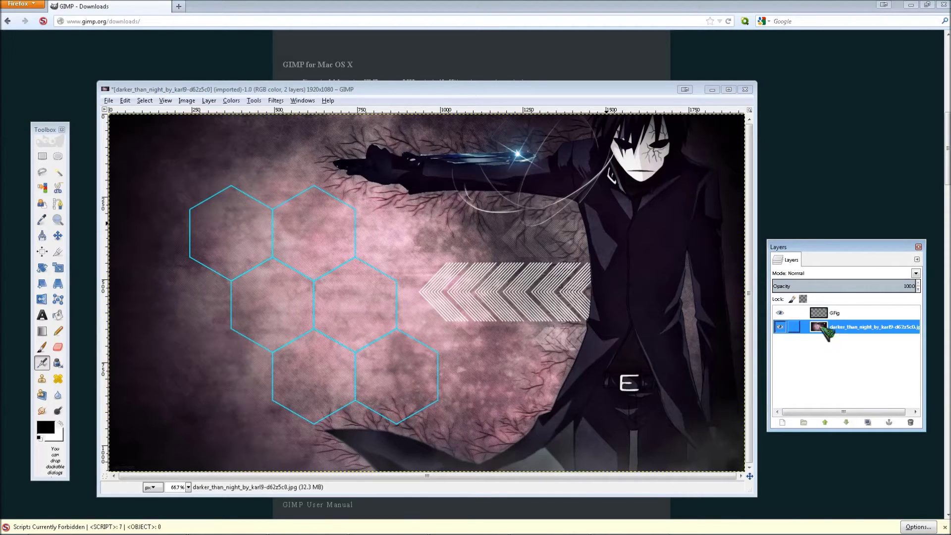
click(827, 319)
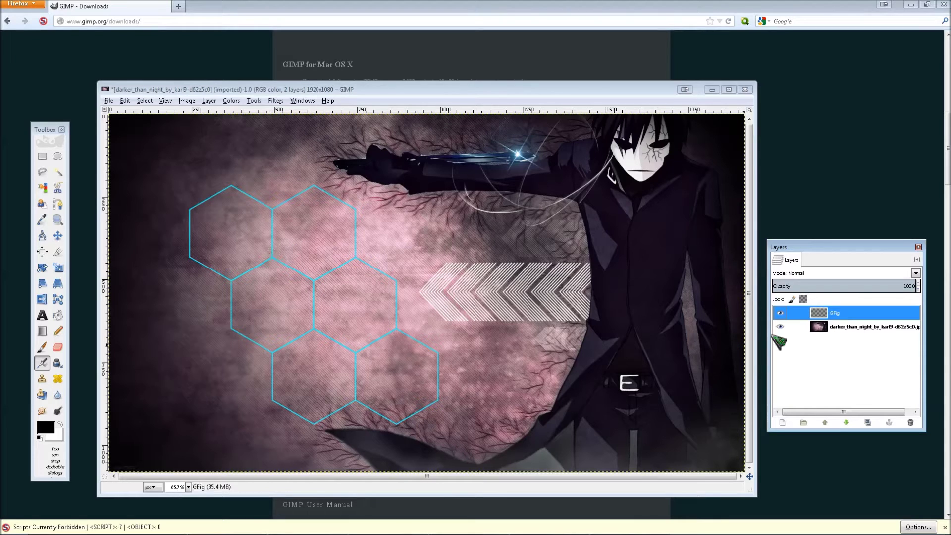
Duplicate the GFig and wallpaper layers, raise the wallpaper copy above GFig, and show only GFig copy.
right_click(827, 313)
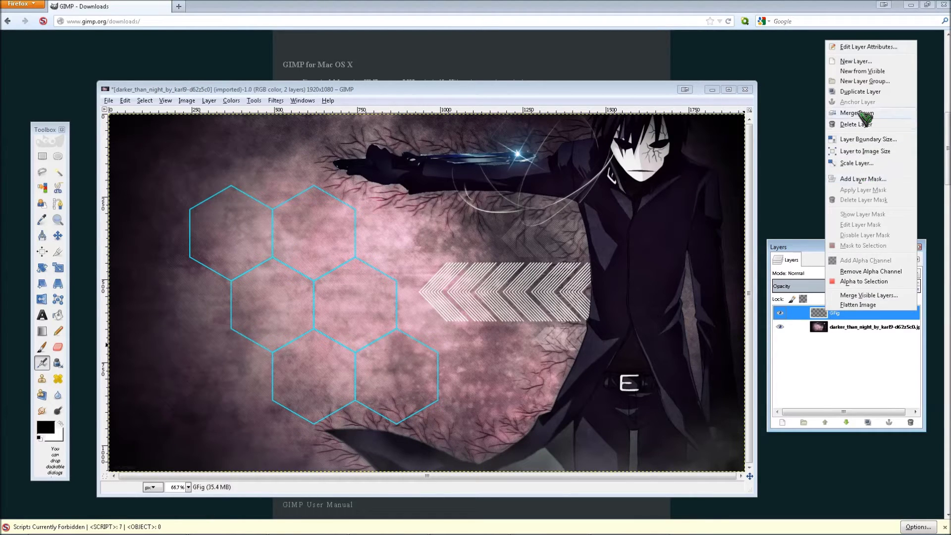
click(860, 92)
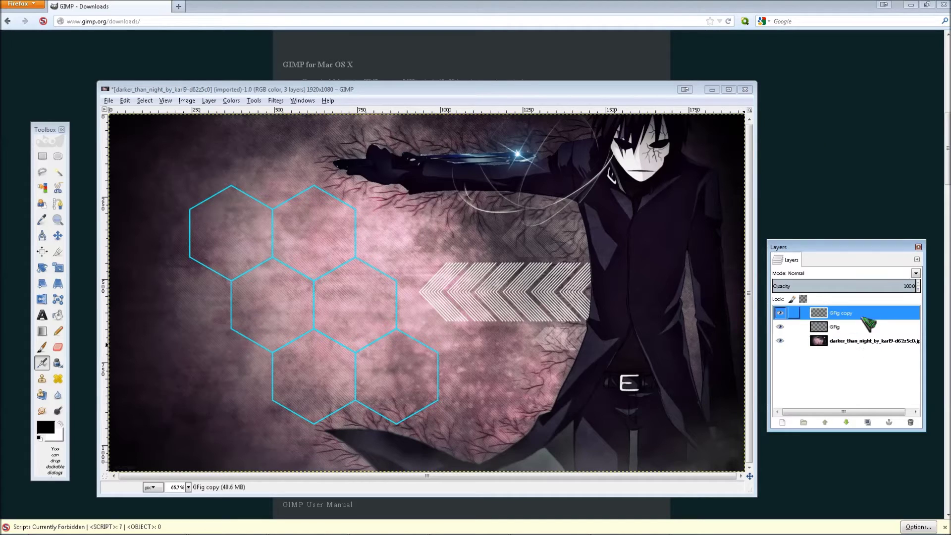
right_click(847, 342)
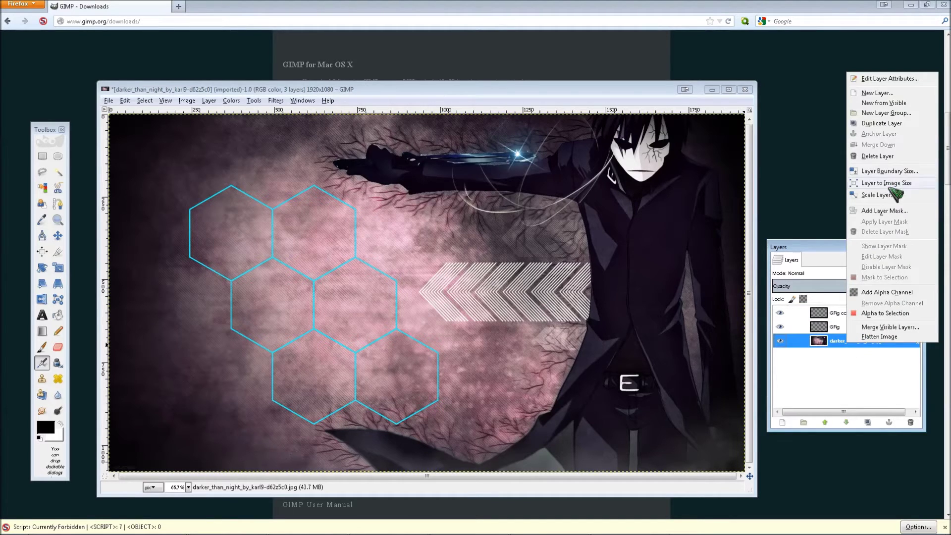
click(899, 124)
mouse_move(844, 342)
mouse_down()
mouse_move(837, 326)
mouse_move(854, 333)
mouse_up()
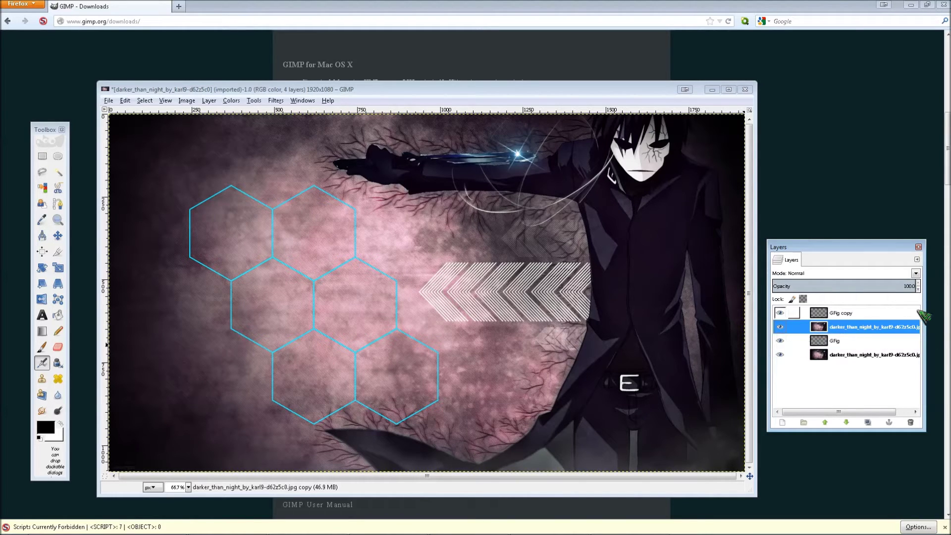
click(842, 314)
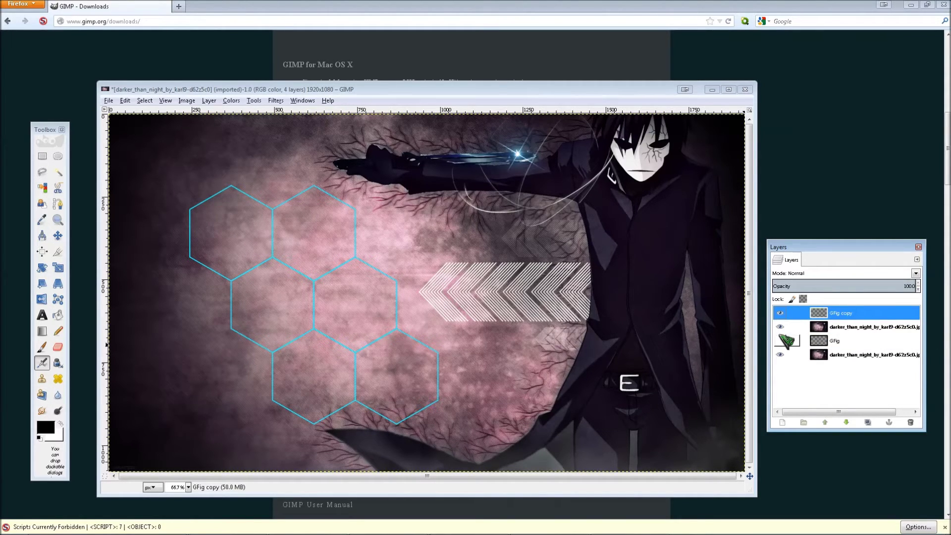
drag(780, 326, 780, 355)
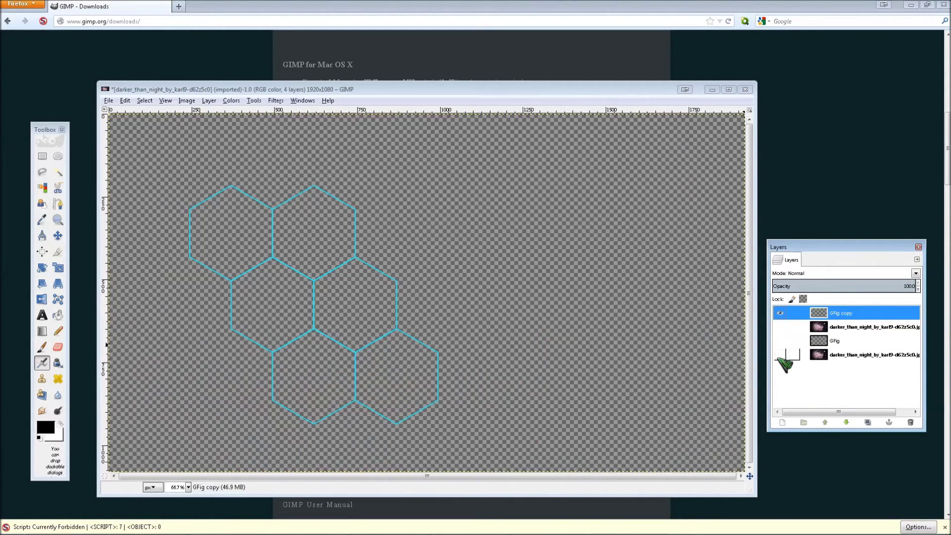
Bucket-fill all six hexagons on GFig copy solid black.
click(58, 316)
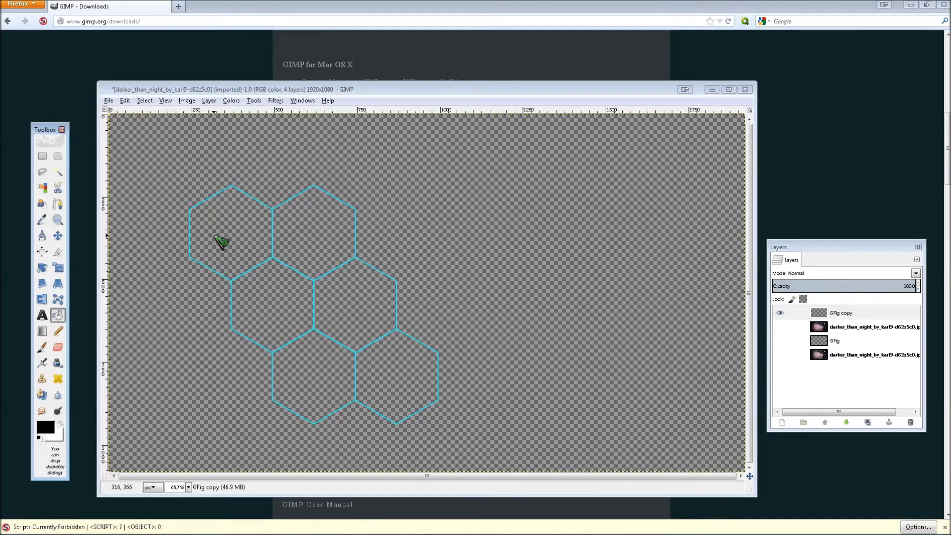
click(221, 212)
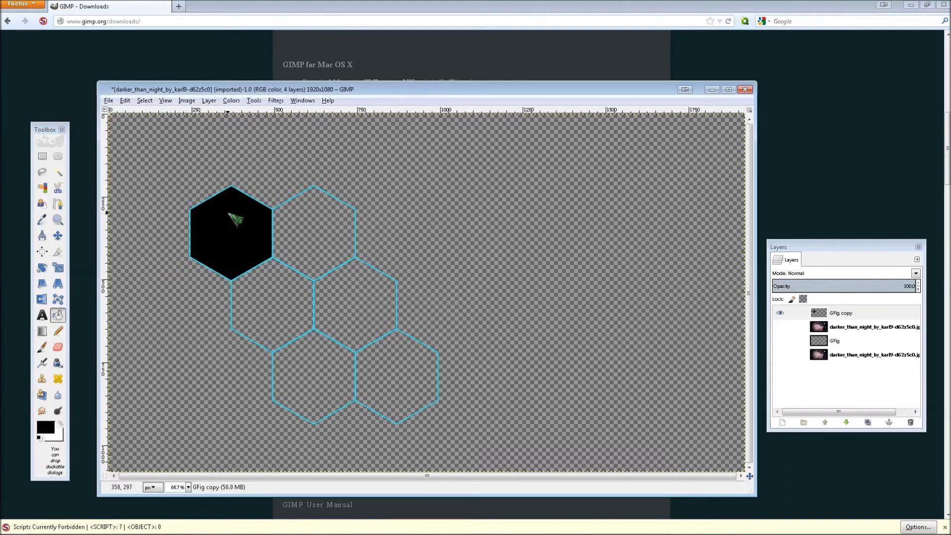
click(297, 225)
click(258, 285)
click(323, 288)
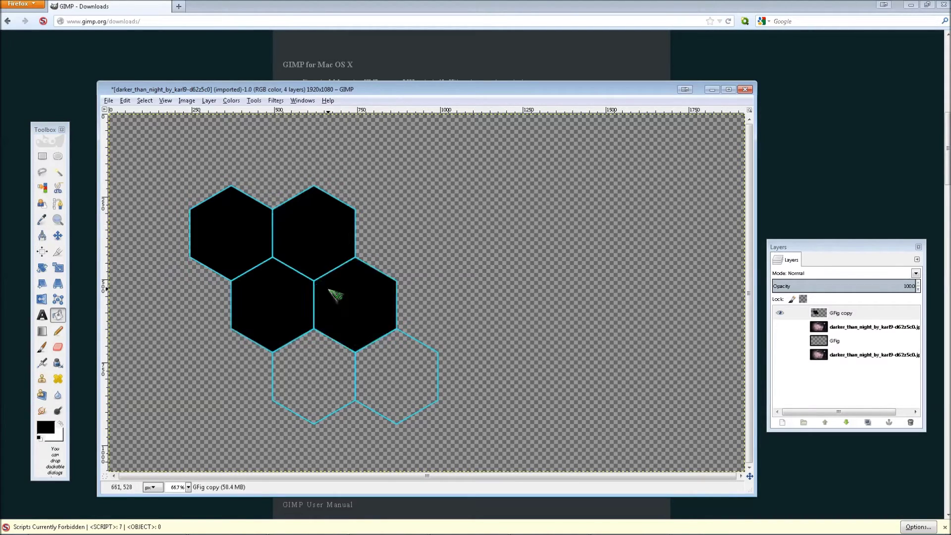
click(280, 391)
click(401, 374)
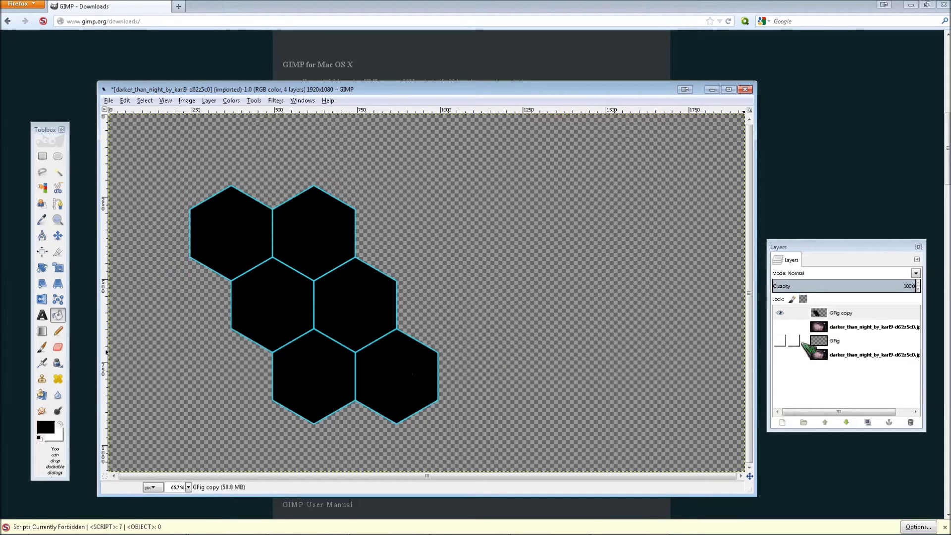
Show the wallpaper copy again and merge GFig copy down into it.
click(780, 326)
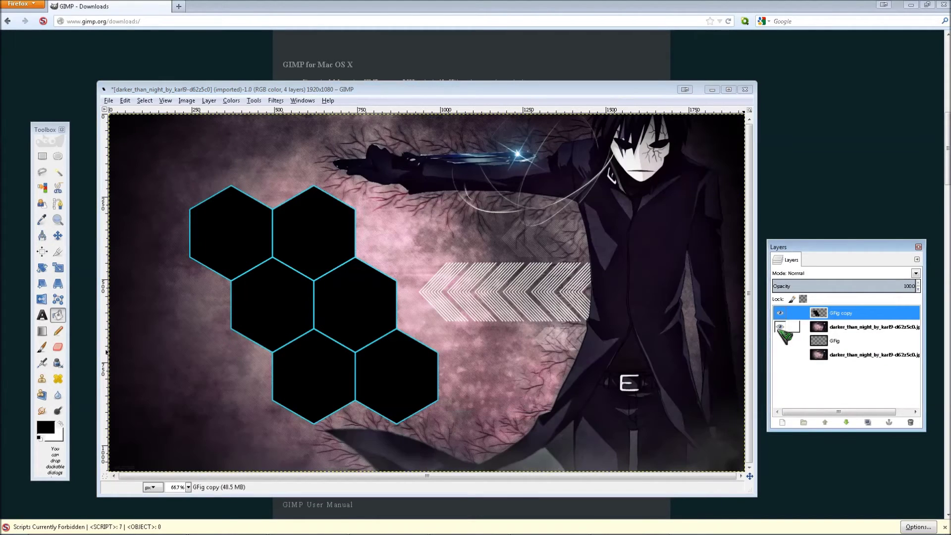
click(836, 330)
click(846, 317)
right_click(848, 315)
click(837, 321)
right_click(842, 316)
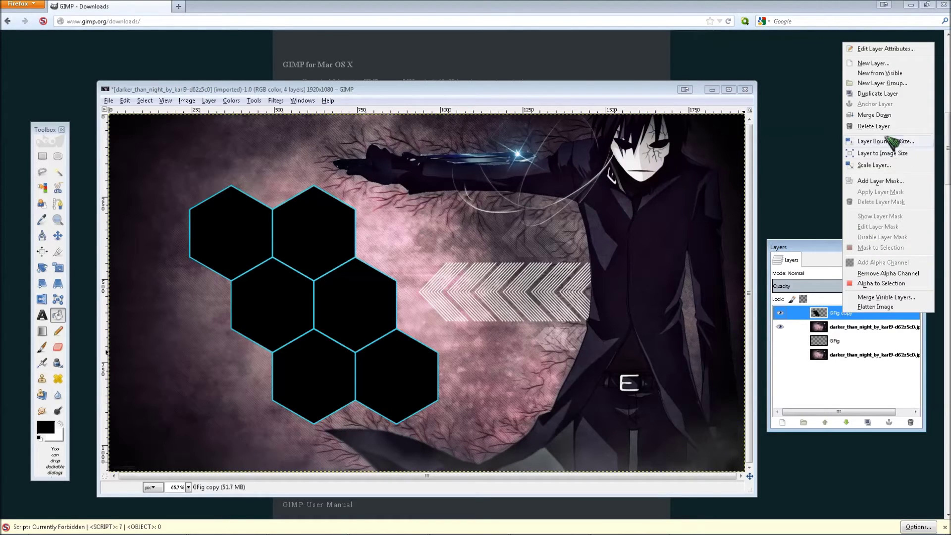
click(890, 117)
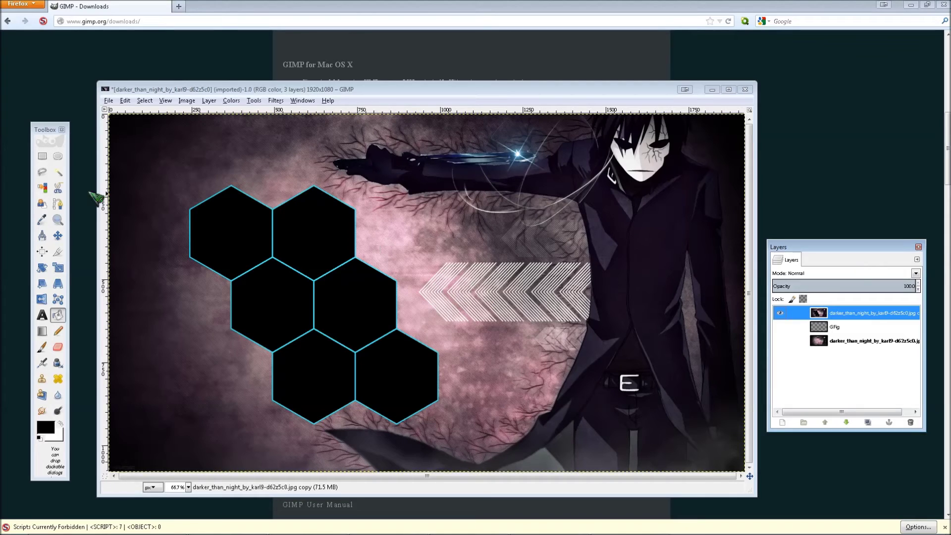
Fuzzy-select each of the six black hexagons and delete them, leaving transparent holes.
click(58, 174)
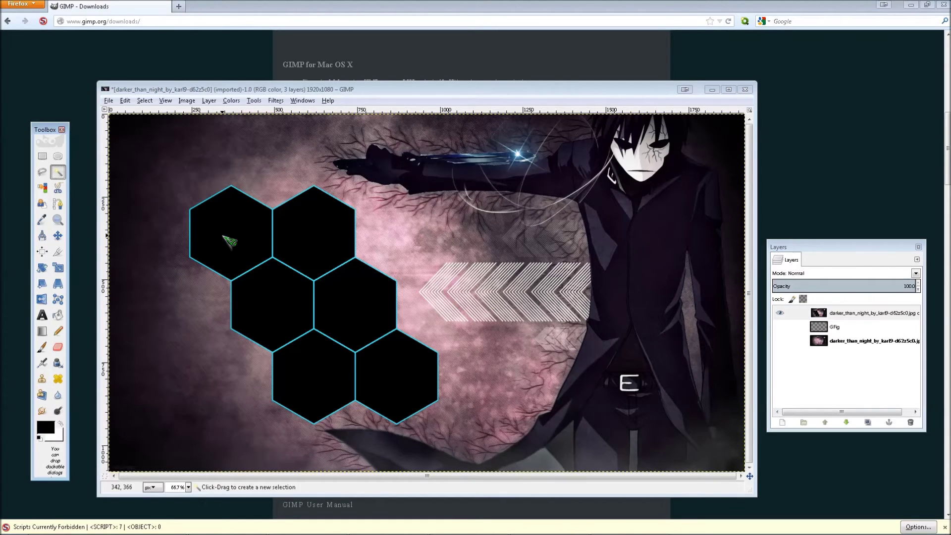
click(232, 241)
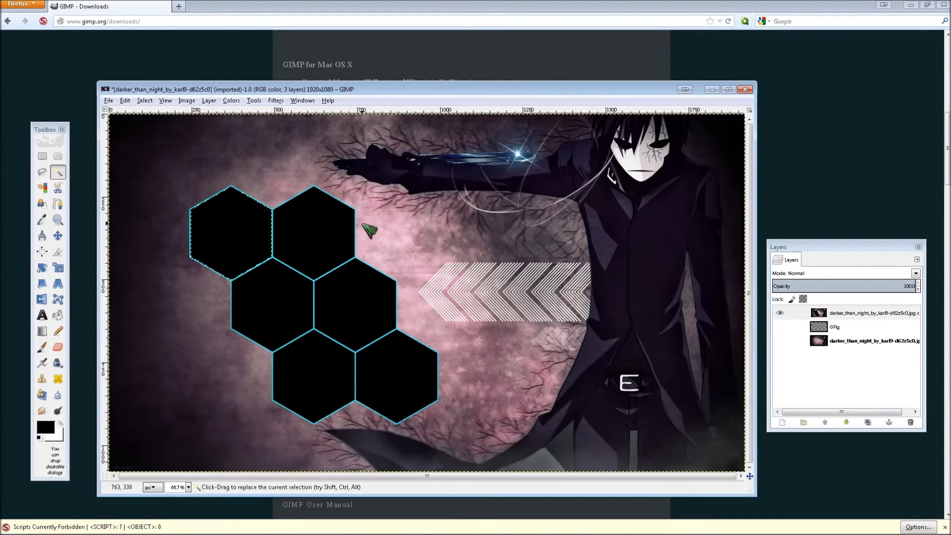
key(Delete)
click(326, 240)
key(Delete)
click(282, 314)
key(Delete)
click(349, 304)
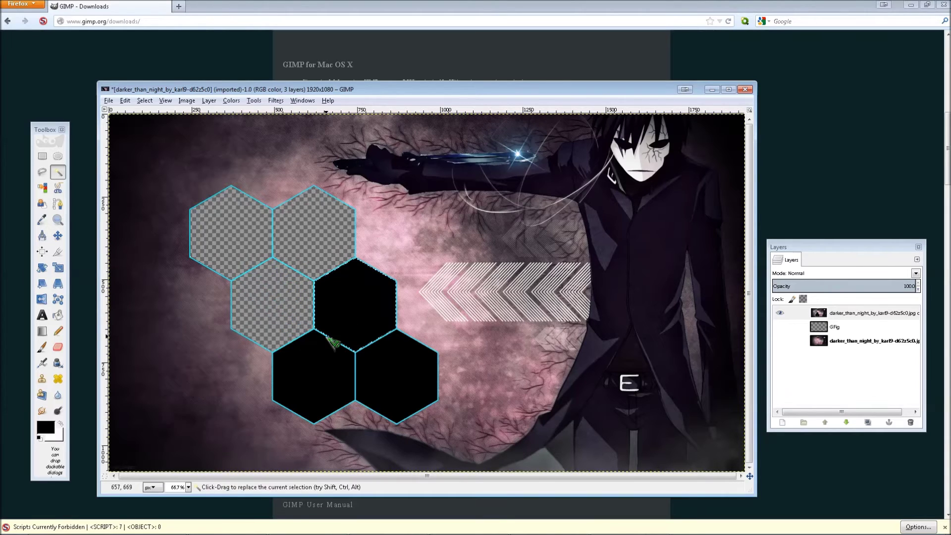
key(Delete)
click(313, 377)
key(Delete)
click(401, 381)
key(Delete)
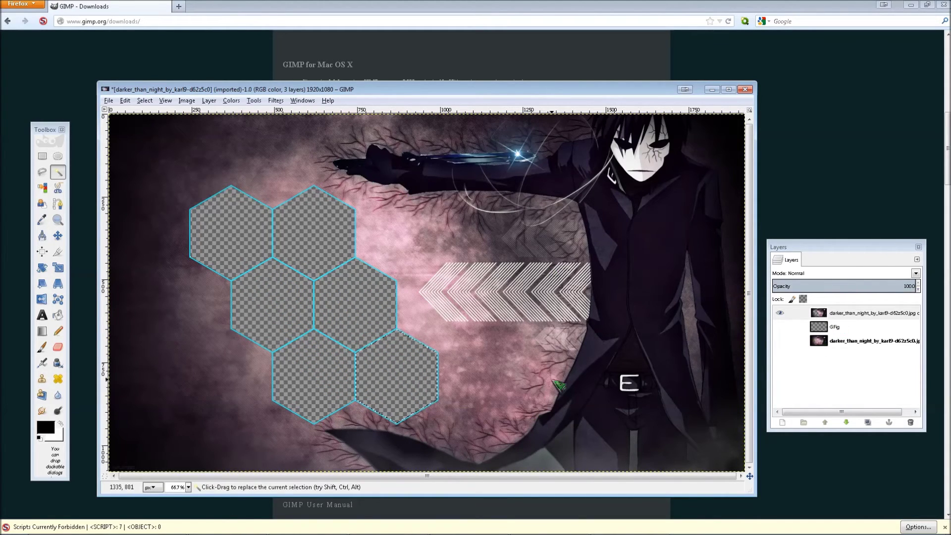
Rename the top wallpaper copy layer to outHex.
click(855, 315)
right_click(856, 315)
key(Escape)
double_click(857, 315)
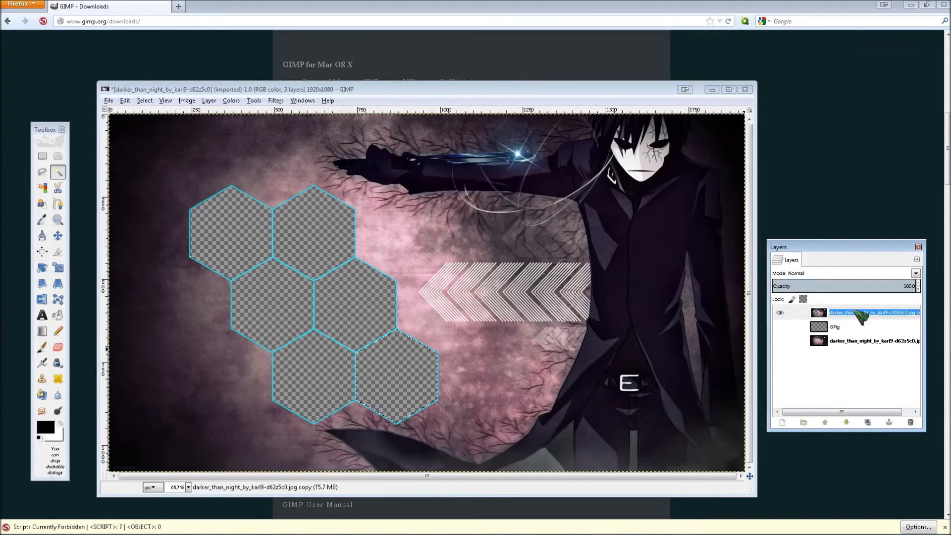
text(outHex)
key(Return)
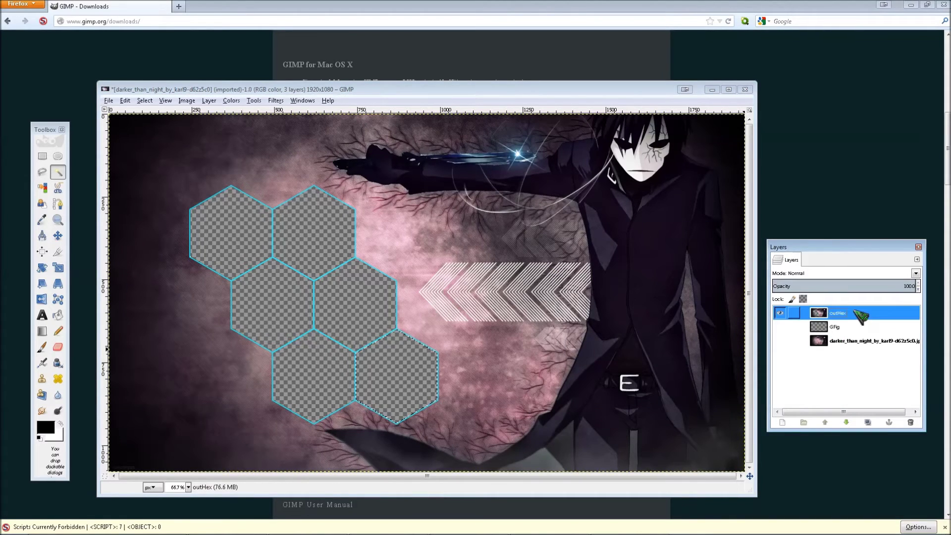
click(850, 327)
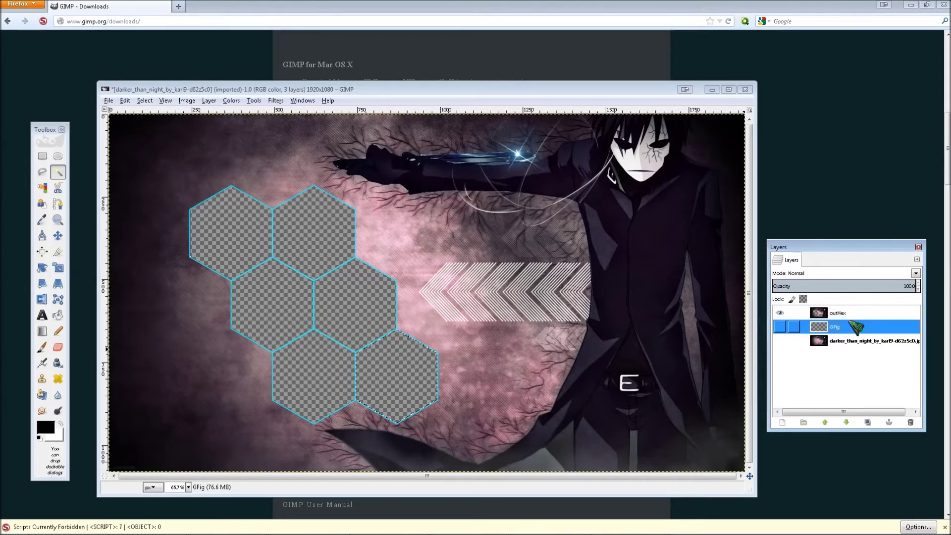
Duplicate the GFig layer, show only the copy, and bucket-fill outside the hexagons black.
right_click(851, 330)
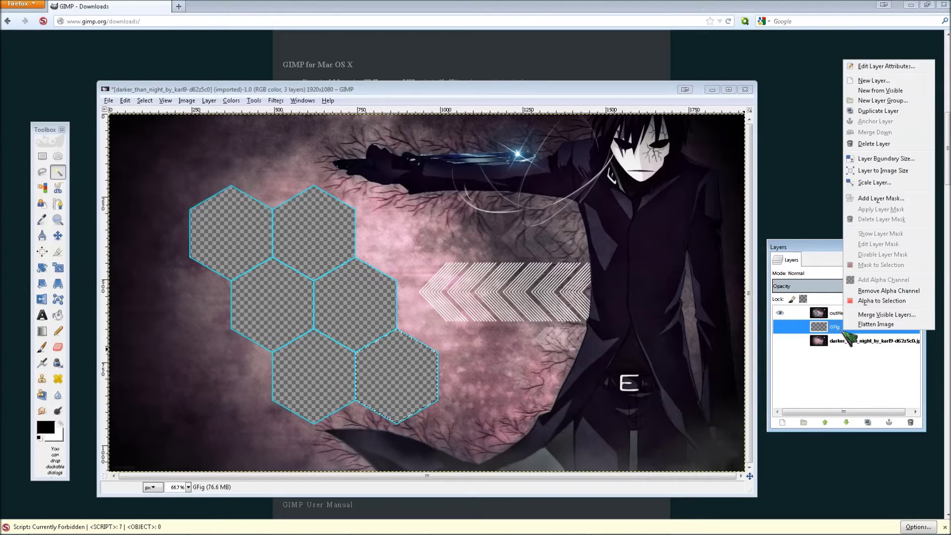
click(907, 112)
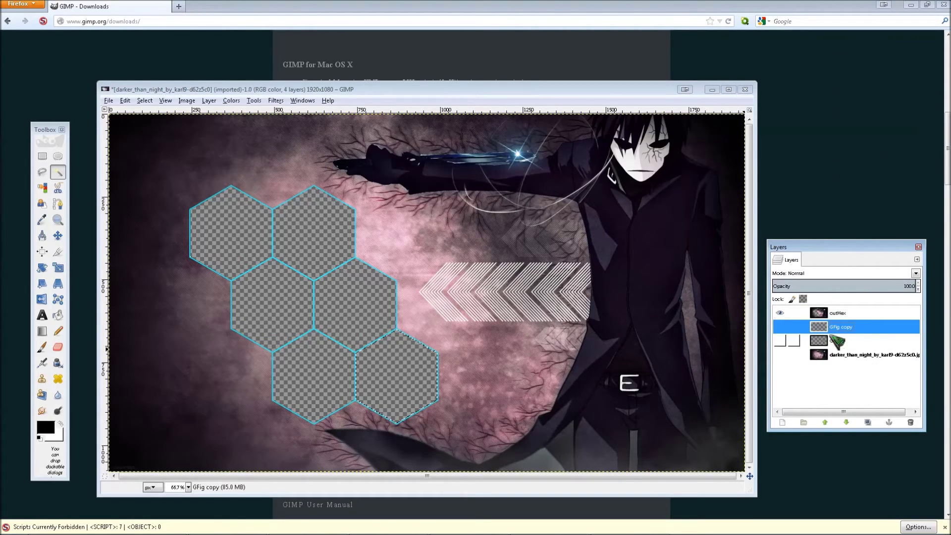
click(780, 312)
click(779, 326)
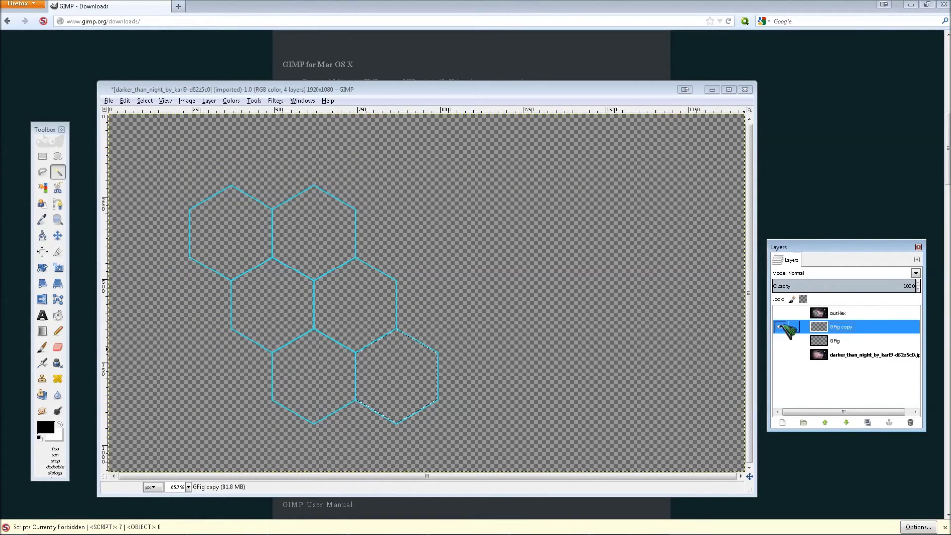
click(58, 317)
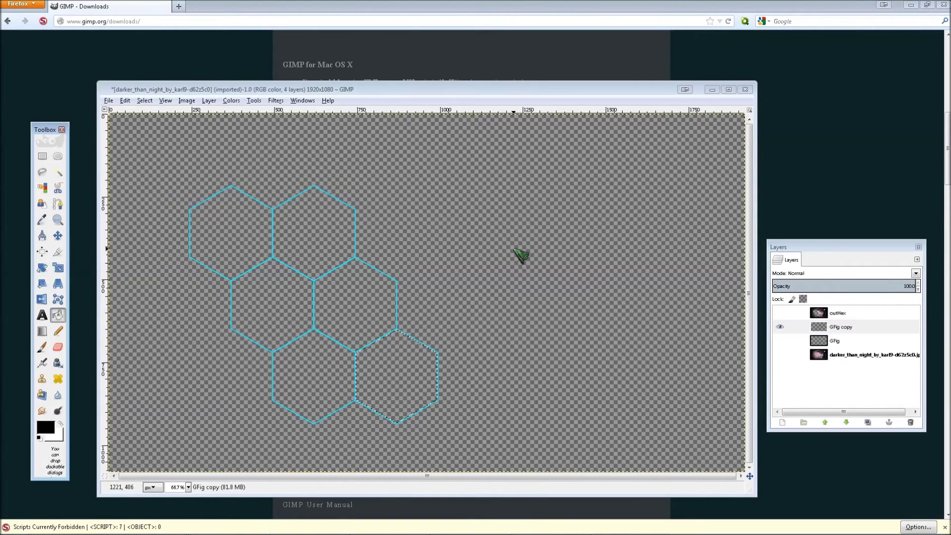
click(145, 100)
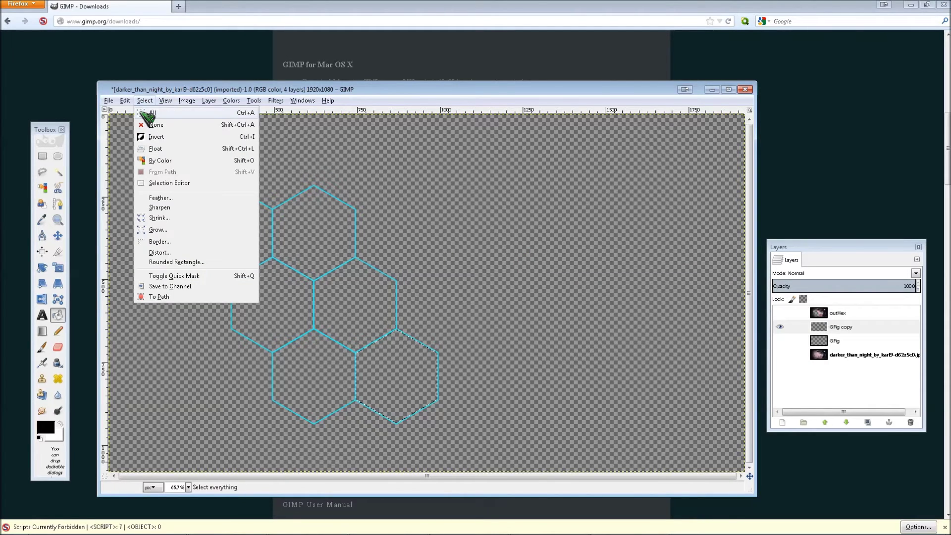
click(148, 113)
click(485, 227)
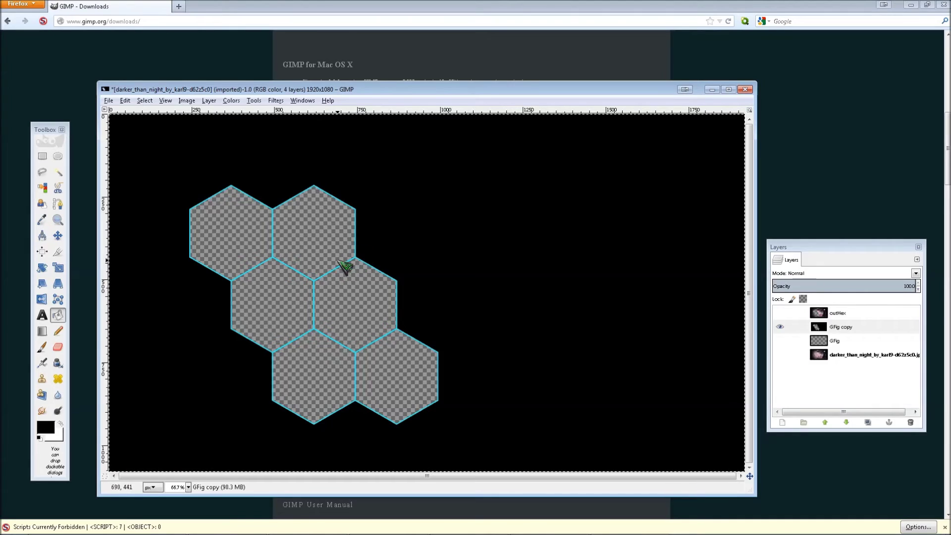
Move the original wallpaper layer above GFig copy, make it visible, and merge GFig copy down into it.
click(842, 360)
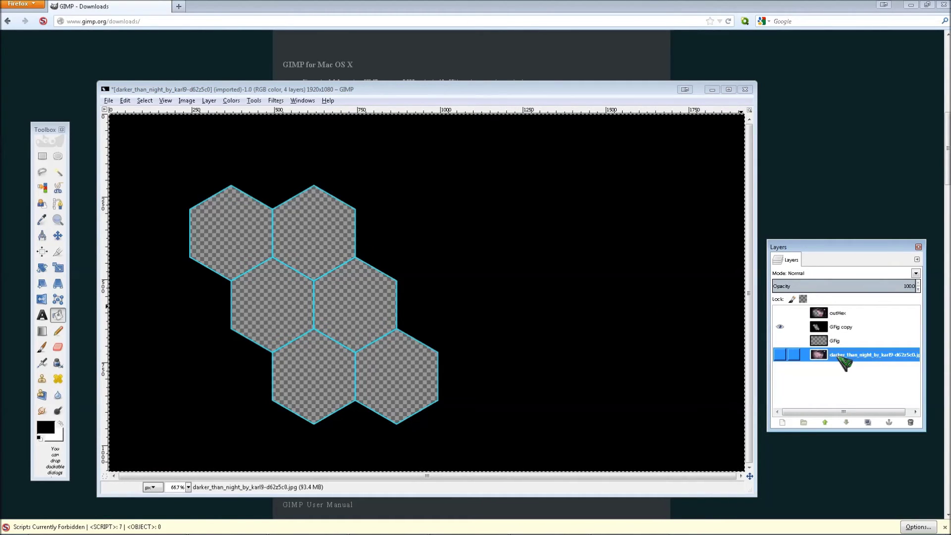
drag(842, 362, 836, 342)
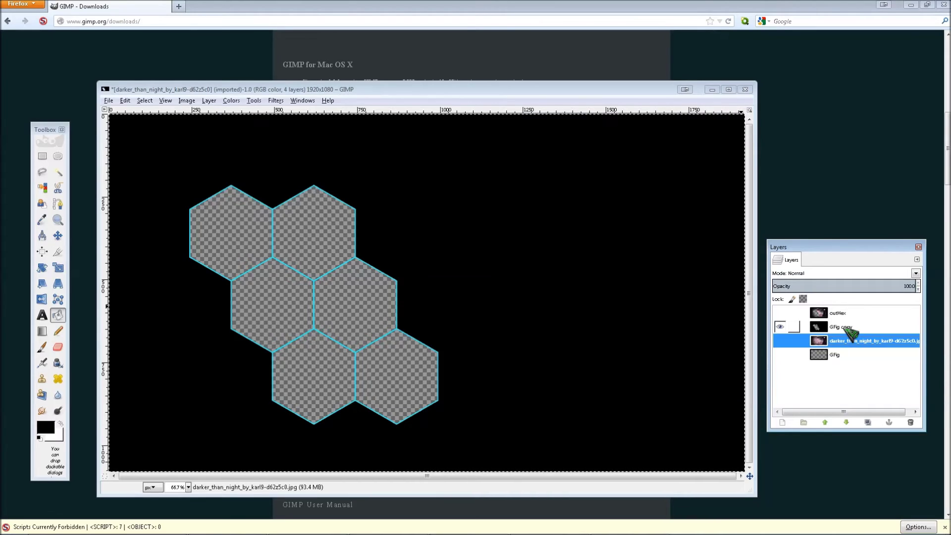
click(848, 328)
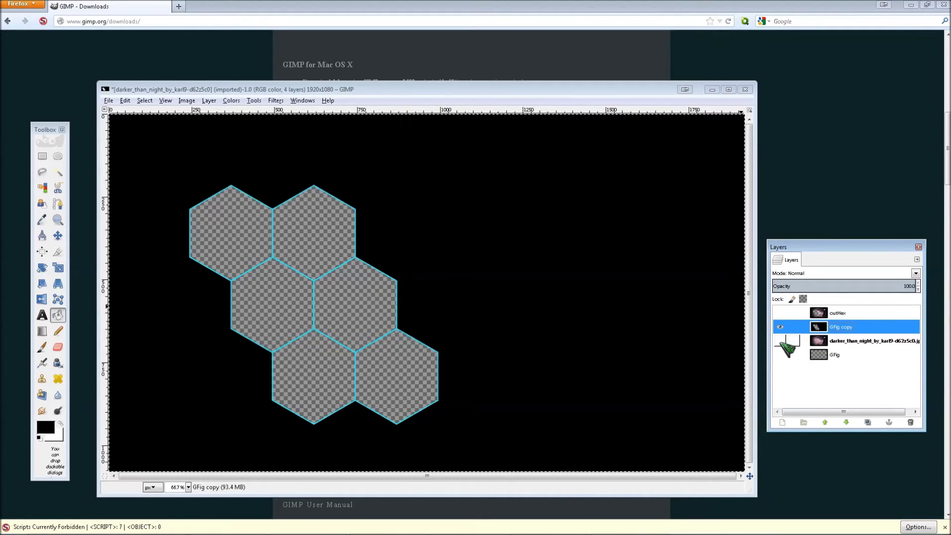
click(780, 340)
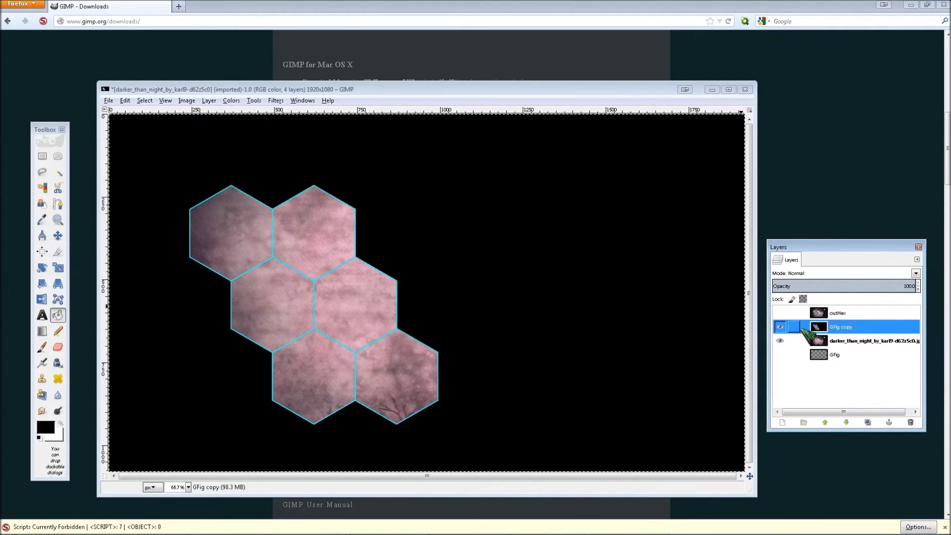
right_click(868, 331)
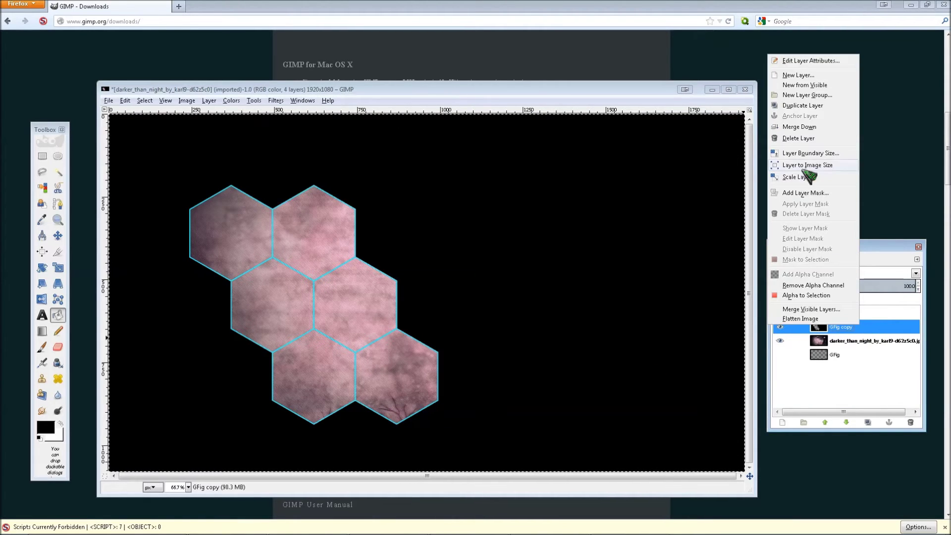
click(800, 127)
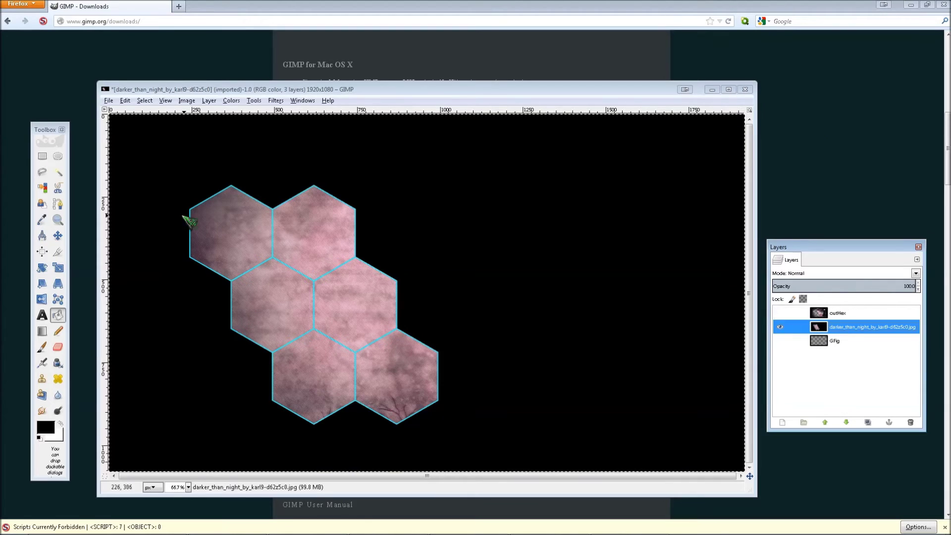
Select the black area around the hexagons and open the wallpaper layer's attributes for renaming.
click(57, 172)
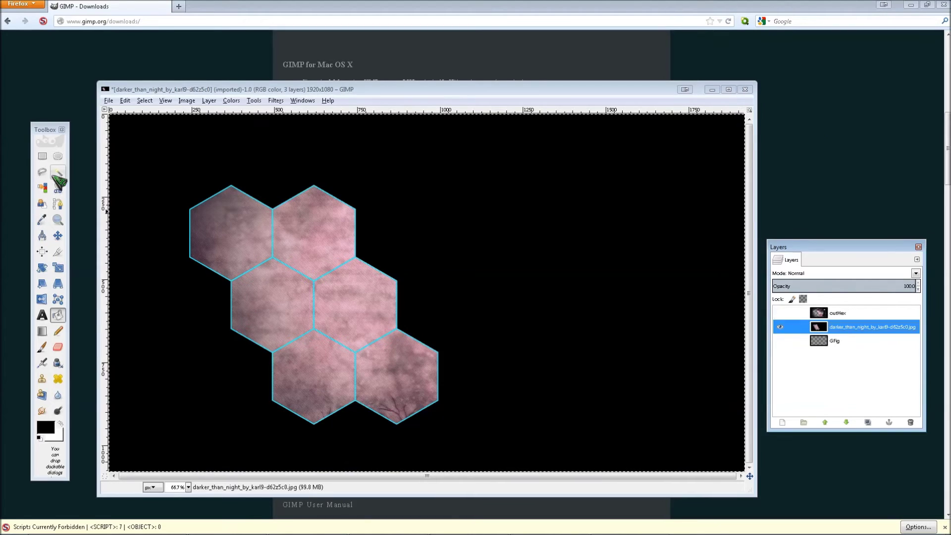
click(454, 206)
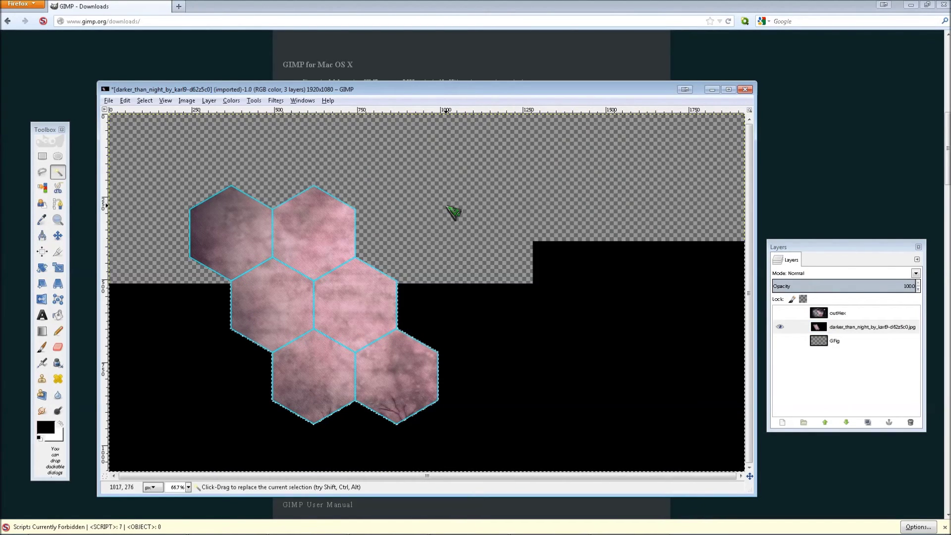
double_click(819, 327)
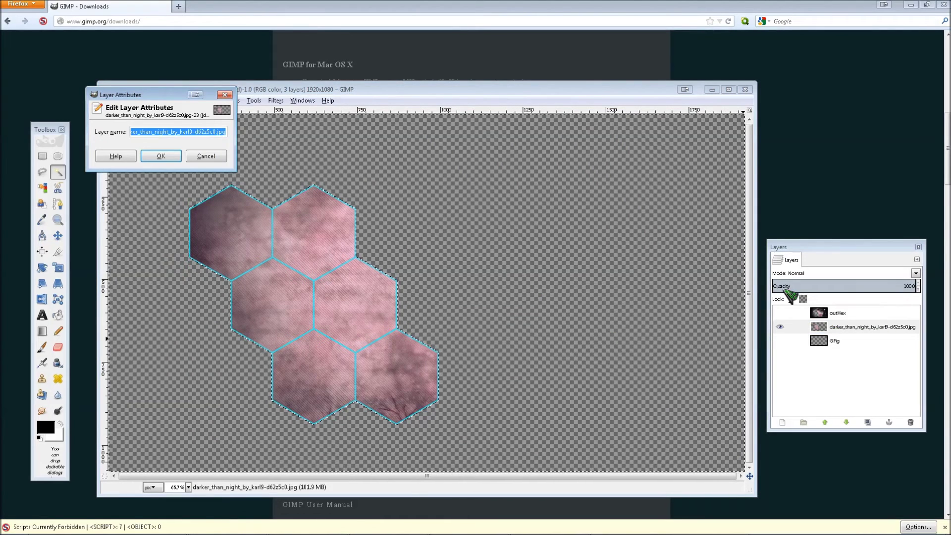
Rename the merged layer to InHex and make the outHex layer visible again.
text(InHex)
key(Return)
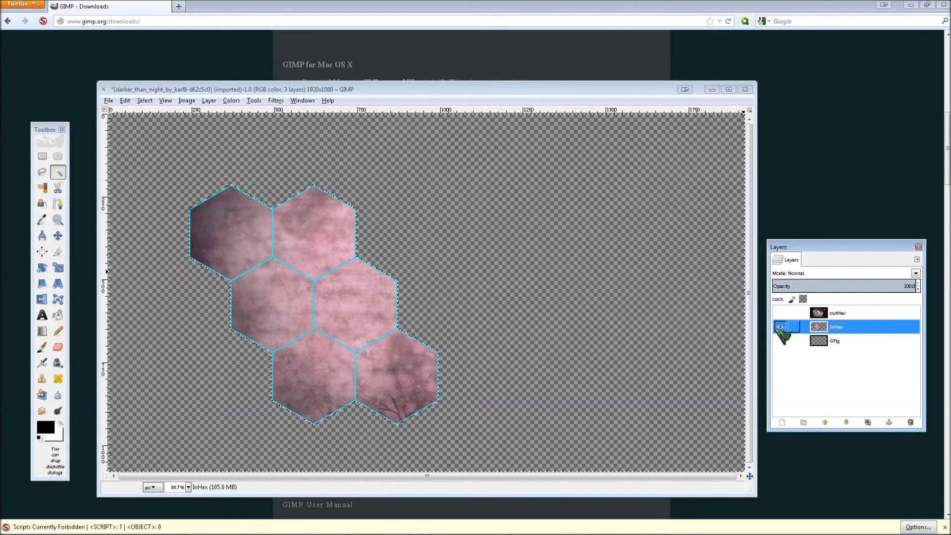
click(779, 326)
click(779, 312)
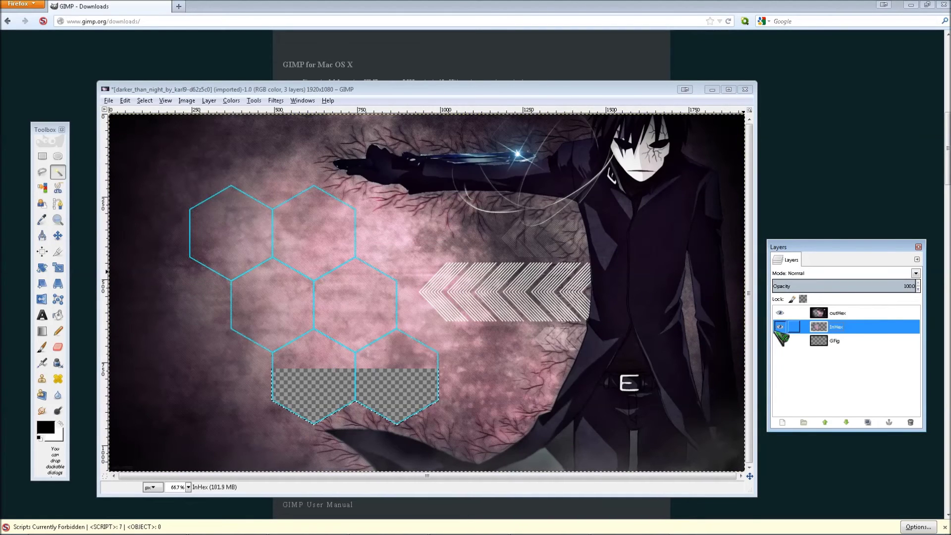
Move the GFig outline layer to the top of the stack, above outHex and InHex.
drag(842, 340, 840, 310)
click(837, 330)
click(836, 341)
click(839, 313)
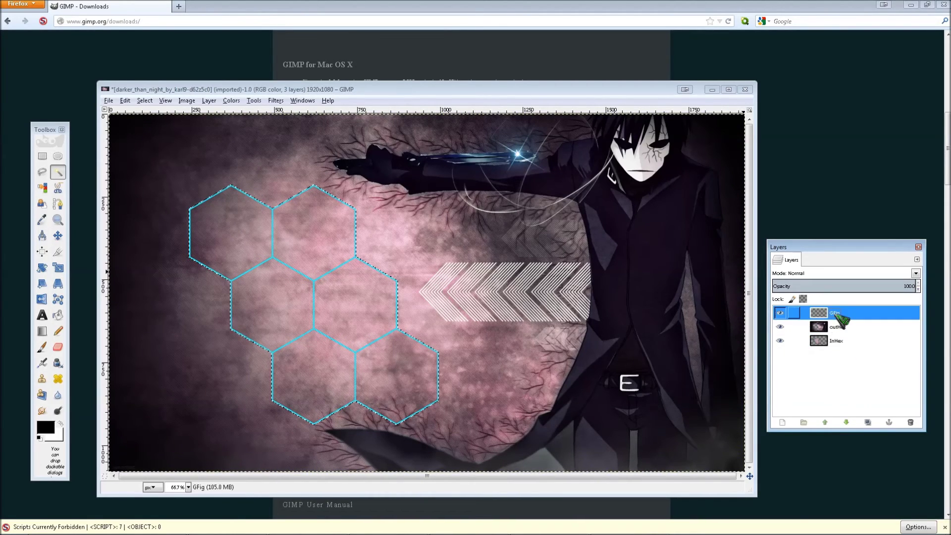
alt+click(840, 326)
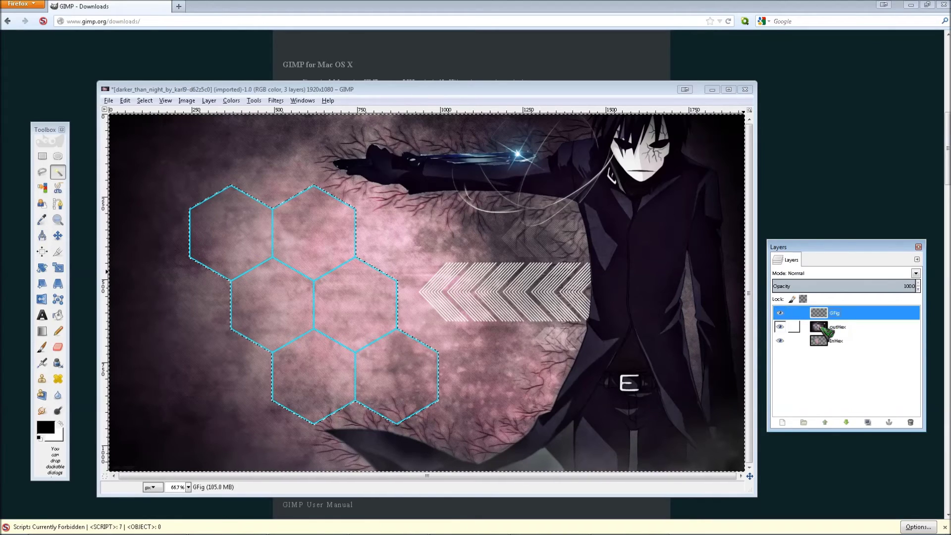
click(832, 326)
click(829, 316)
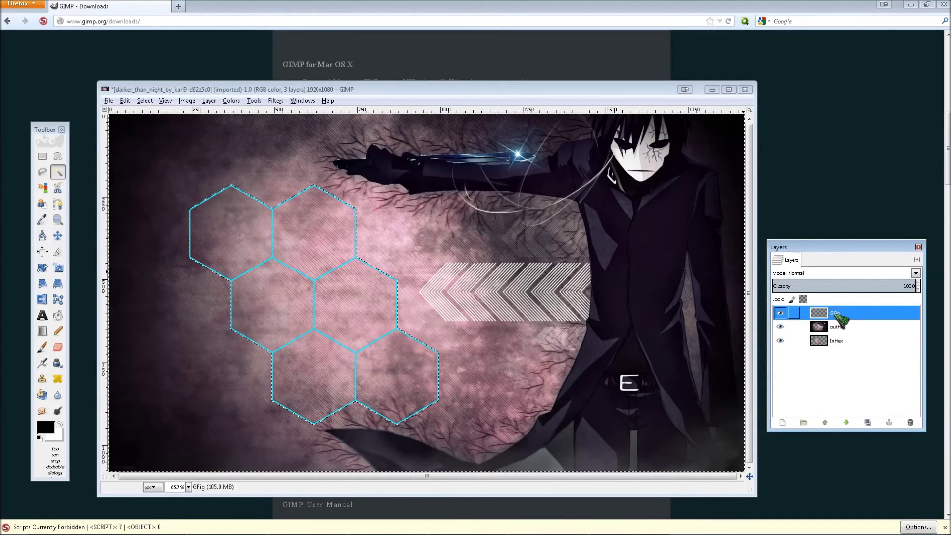
click(841, 314)
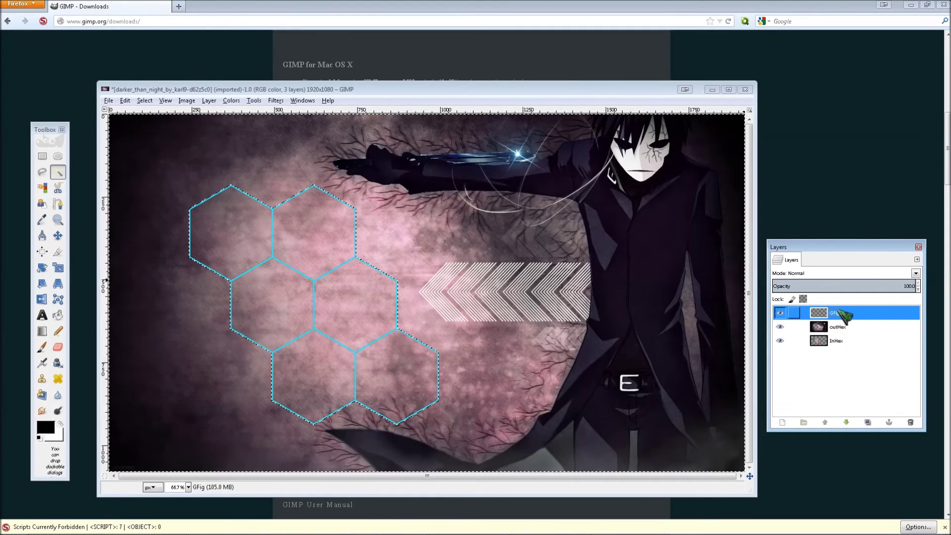
click(144, 101)
Clear the selection and lower the lightness in Hue-Saturation to darken the hexagon outlines.
click(154, 121)
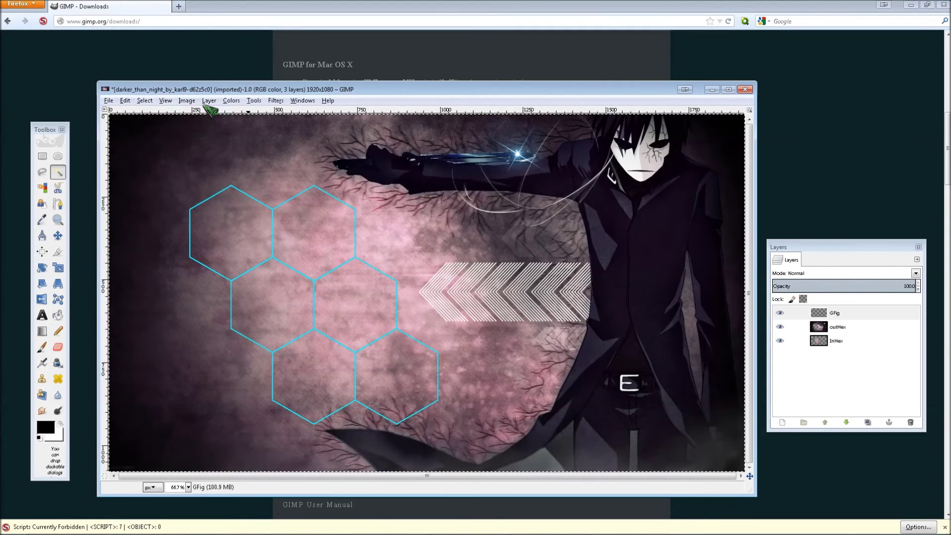
click(209, 100)
click(253, 101)
mouse_move(230, 101)
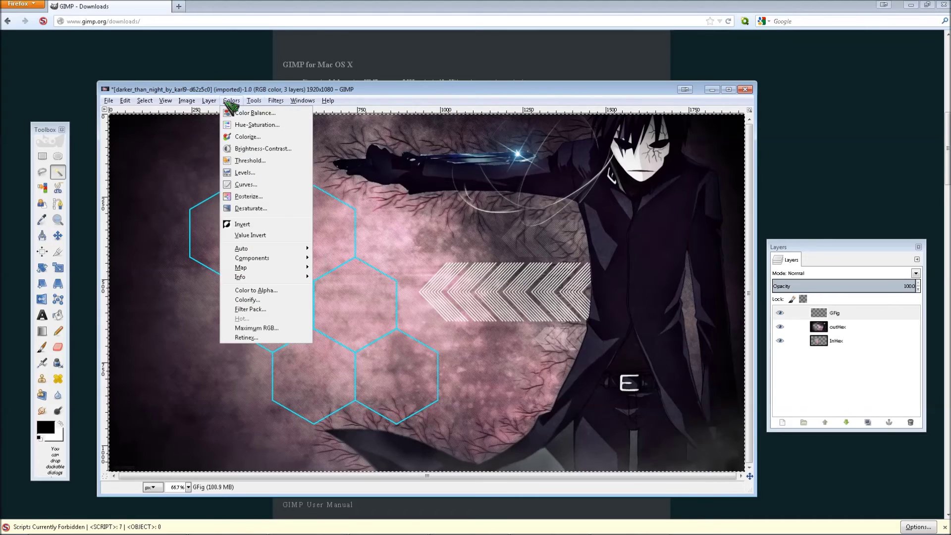
click(248, 125)
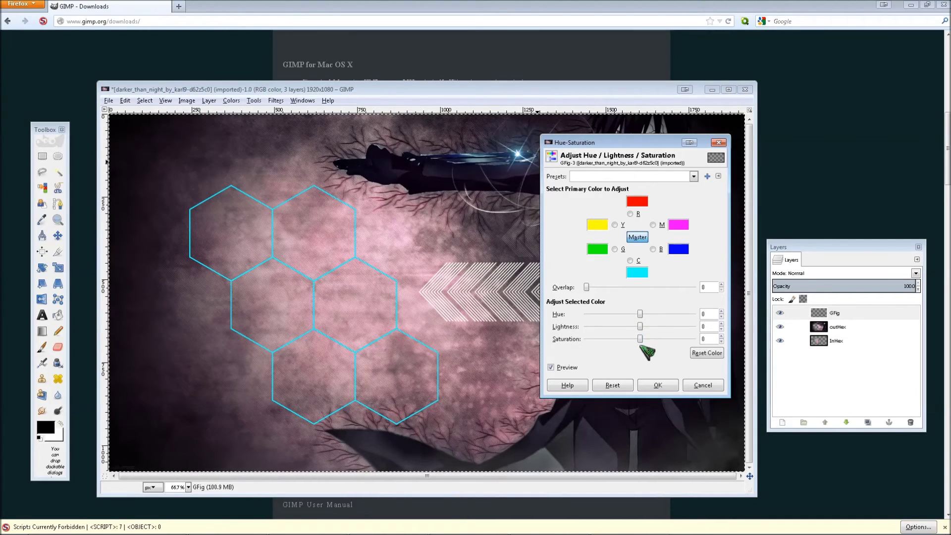
drag(639, 326, 659, 314)
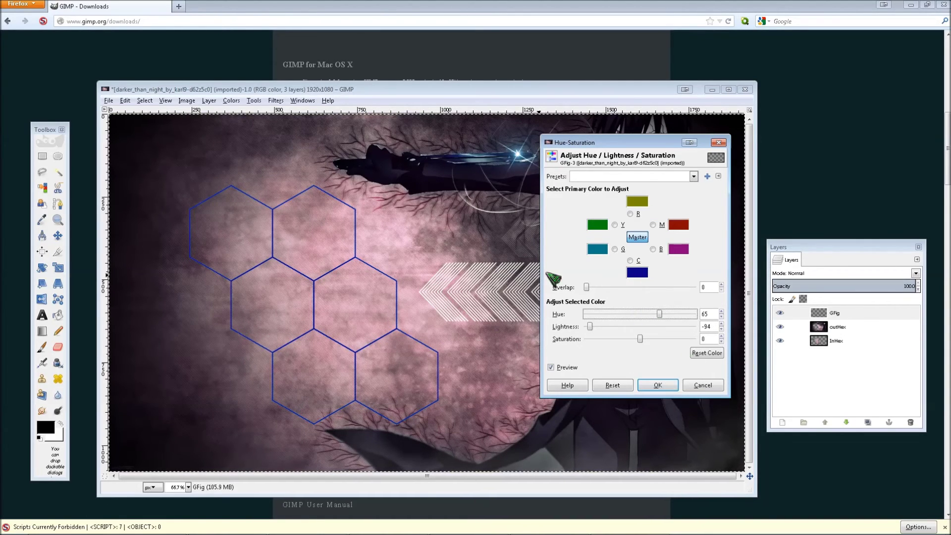
drag(617, 146, 783, 139)
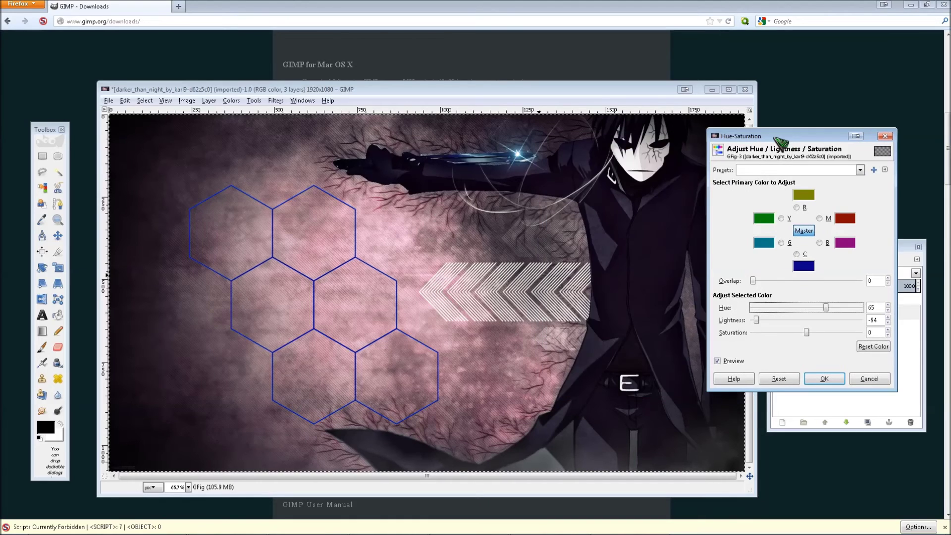
Select the outHex layer, briefly hiding the other layers to inspect it alone.
click(824, 383)
click(851, 329)
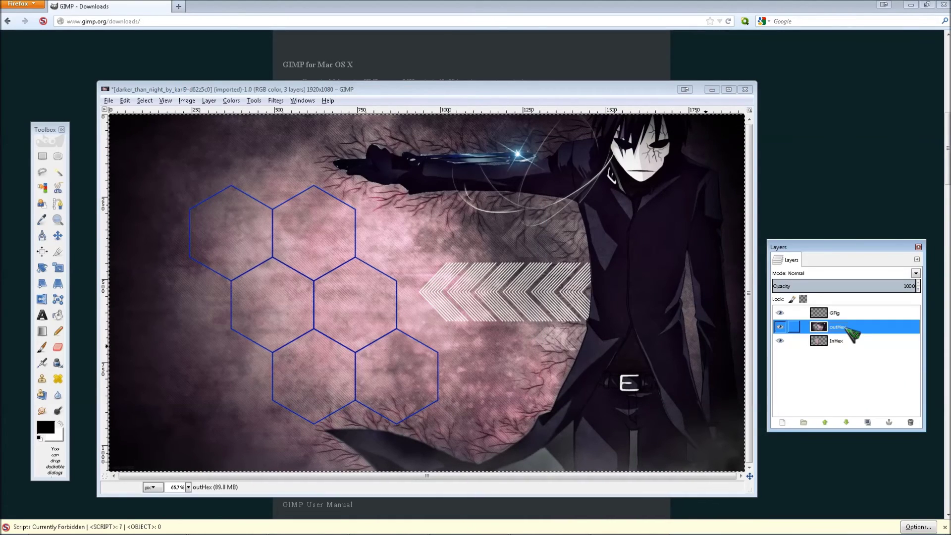
click(780, 313)
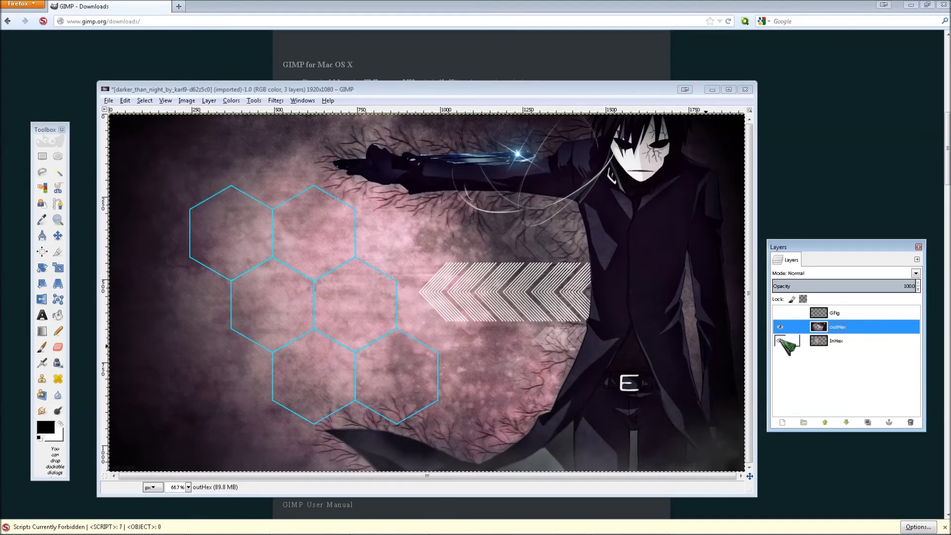
click(780, 340)
shift+click(785, 327)
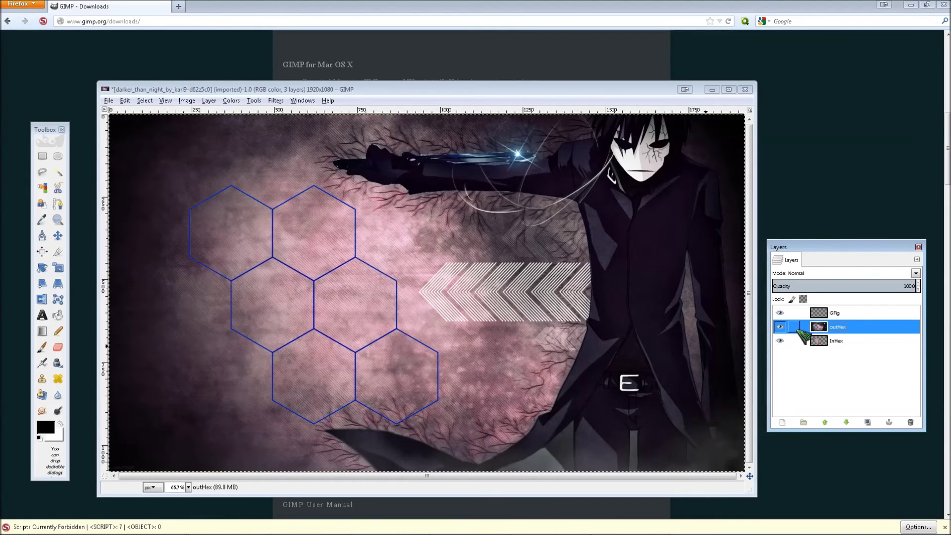
Apply a +32 red midtone Color Balance shift to the outHex layer.
click(232, 100)
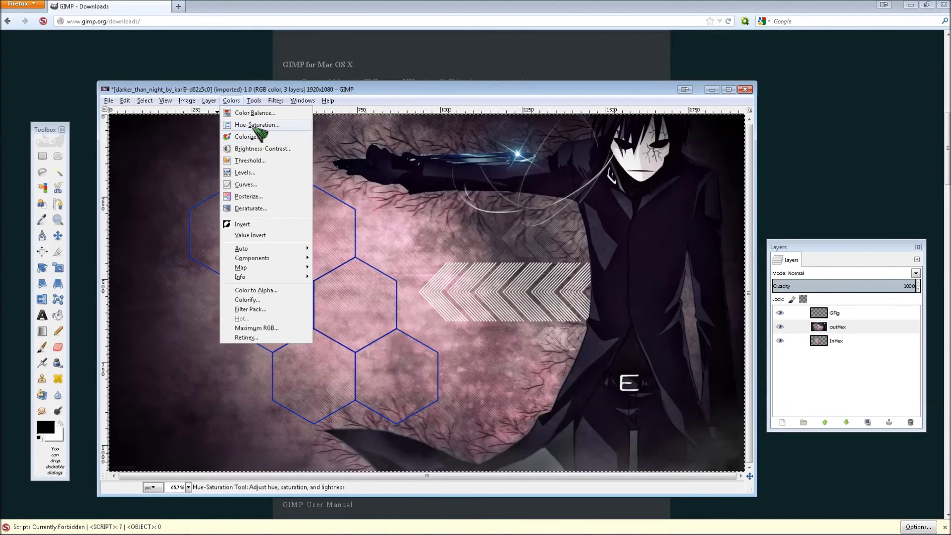
click(265, 115)
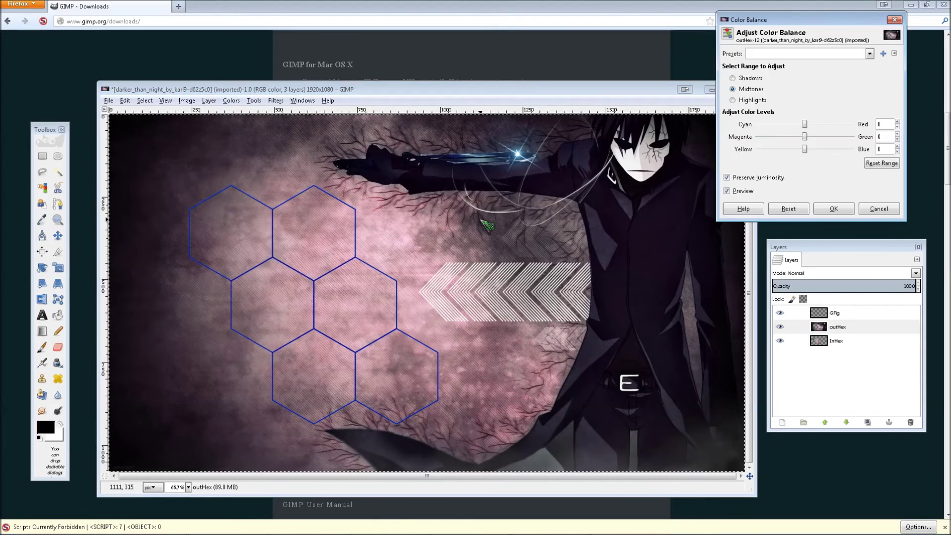
drag(804, 124, 816, 124)
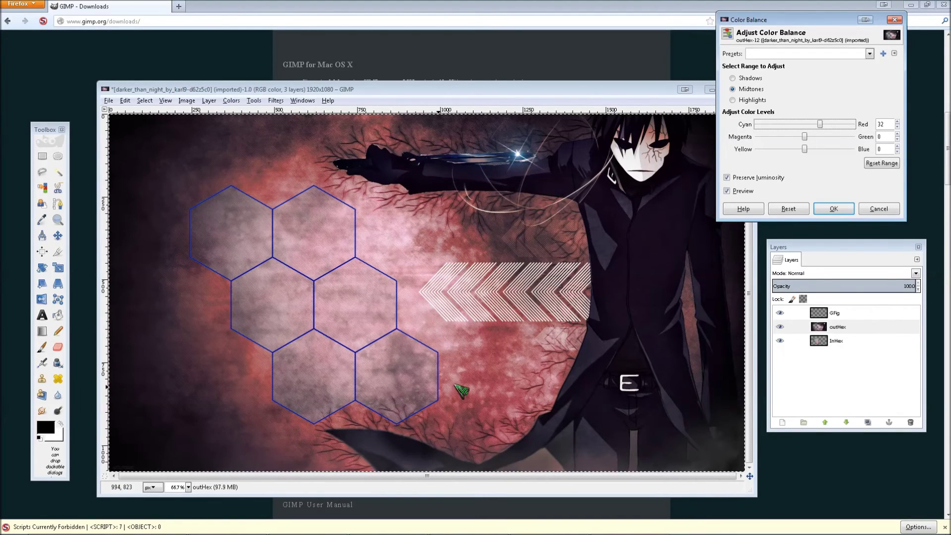
click(832, 209)
click(845, 342)
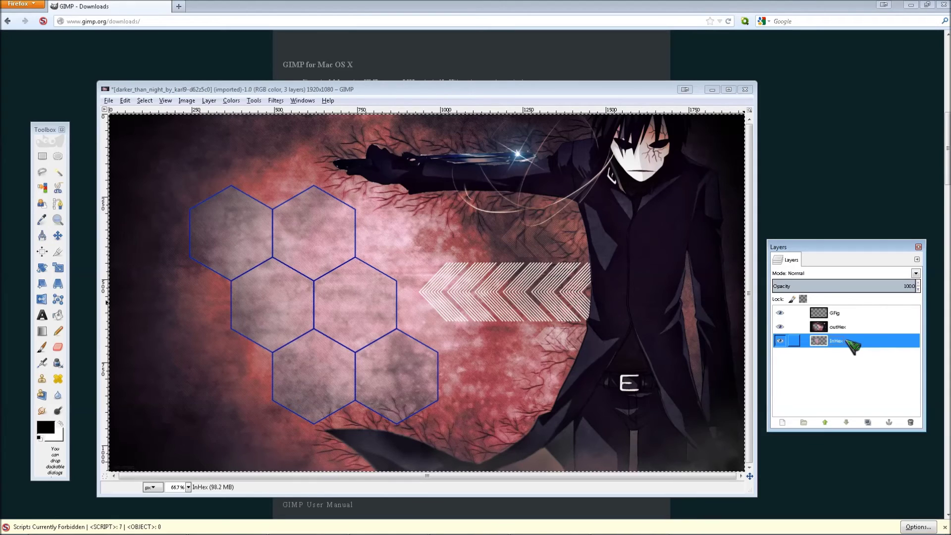
Lower the InHex layer's brightness to -32 and adjust its contrast with Brightness-Contrast.
click(208, 100)
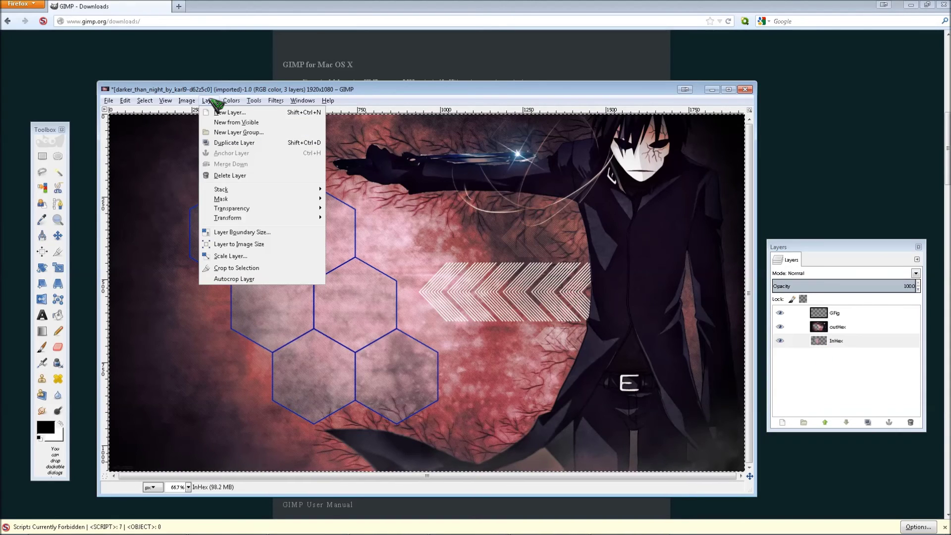
mouse_move(227, 101)
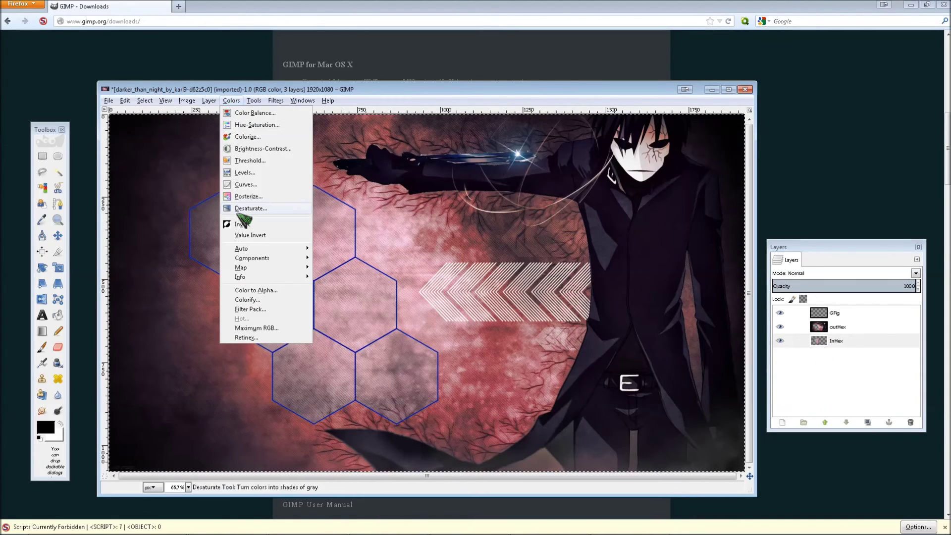
mouse_move(261, 269)
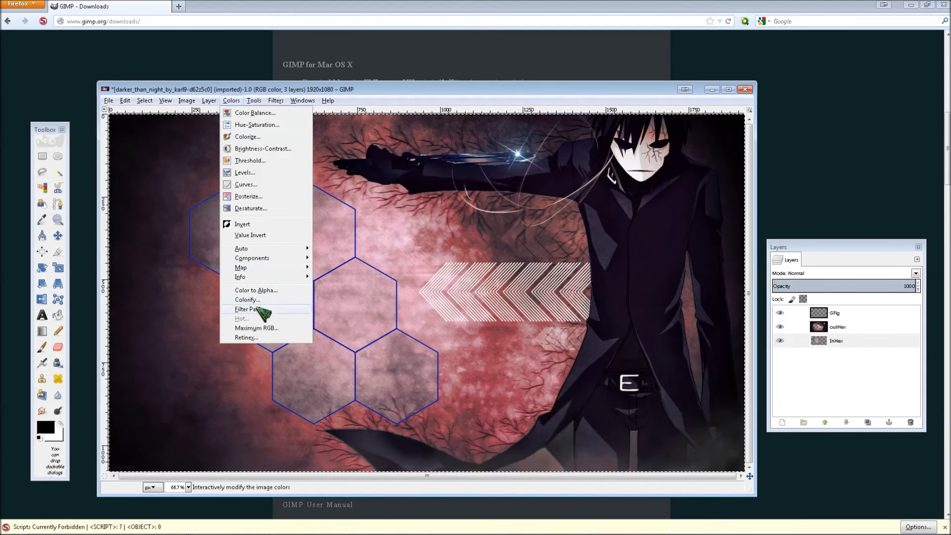
mouse_move(276, 100)
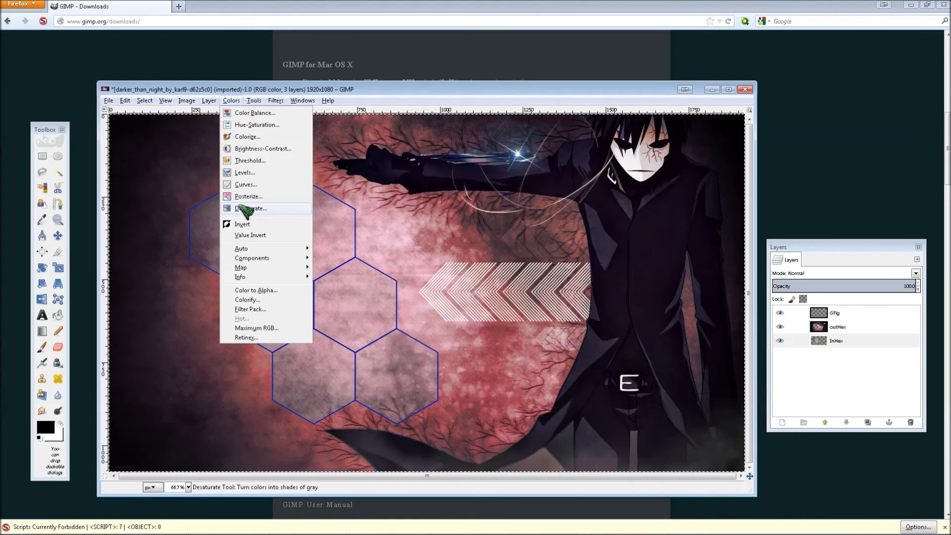
click(257, 148)
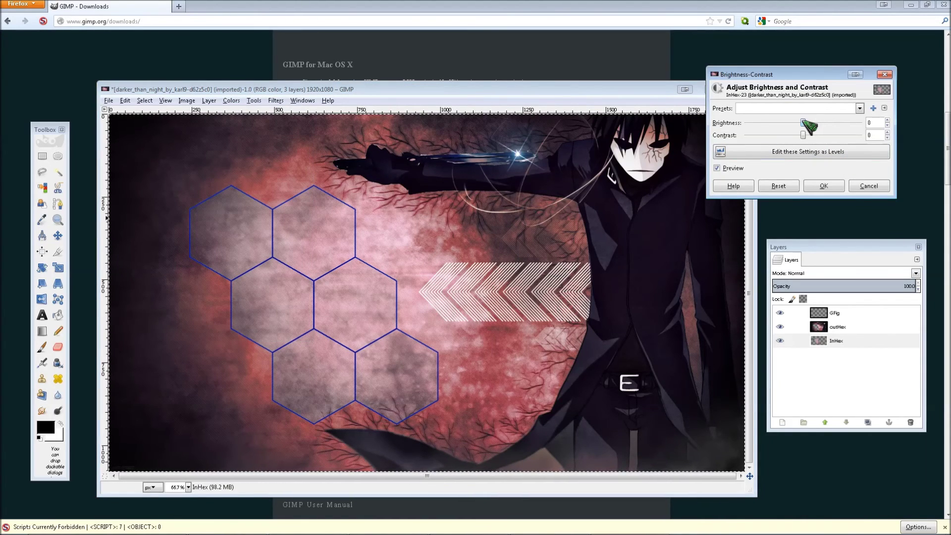
mouse_move(803, 122)
mouse_down()
mouse_move(788, 122)
mouse_move(794, 135)
mouse_move(812, 135)
mouse_up()
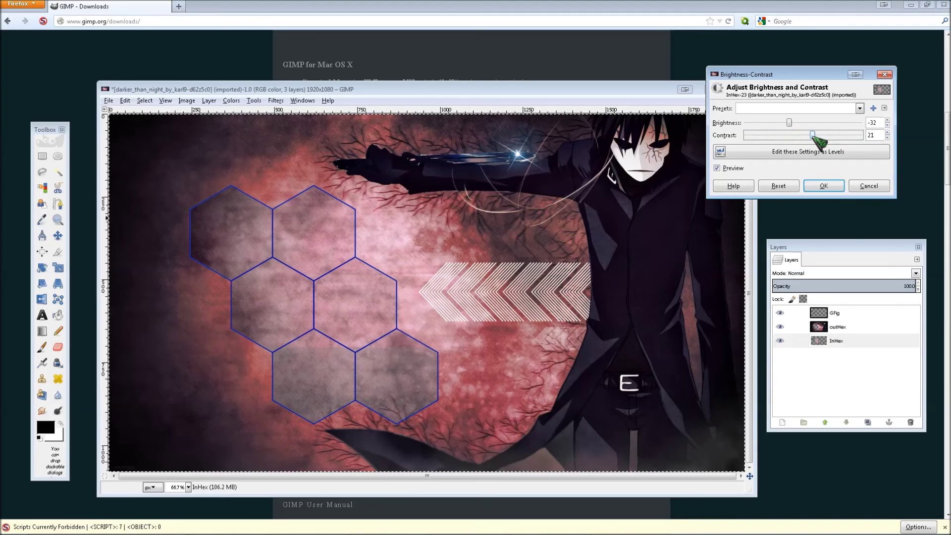
click(825, 188)
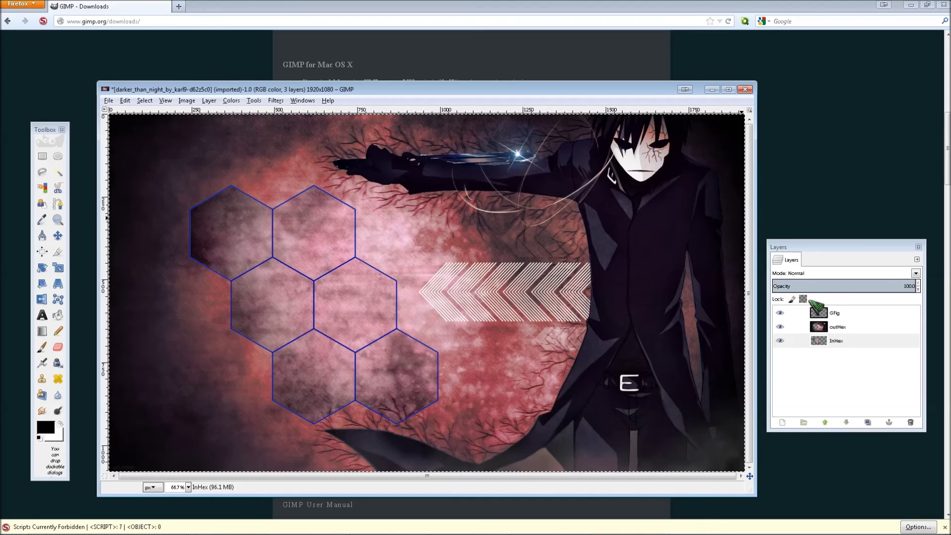
click(836, 313)
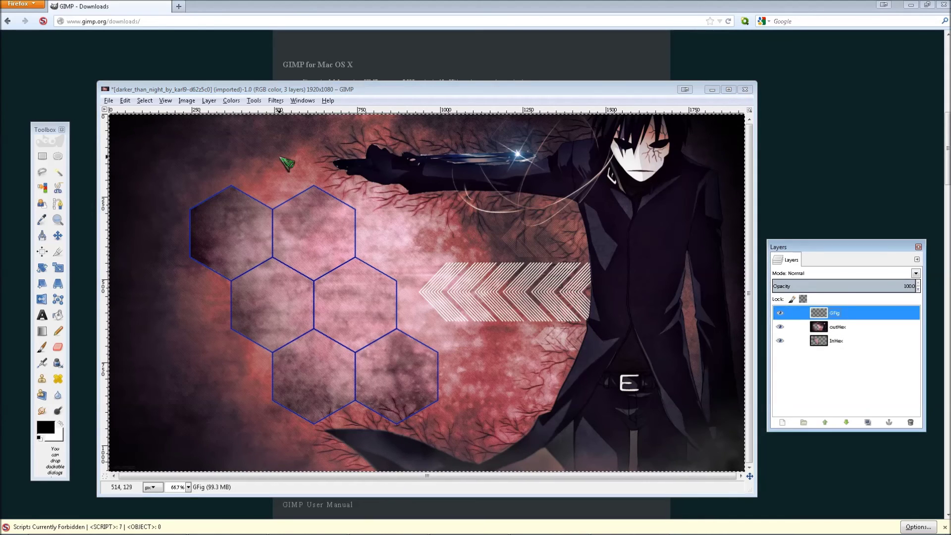
Export the wallpaper to Pictures as edited_image_hex.jpg with JPEG quality 100.
click(108, 101)
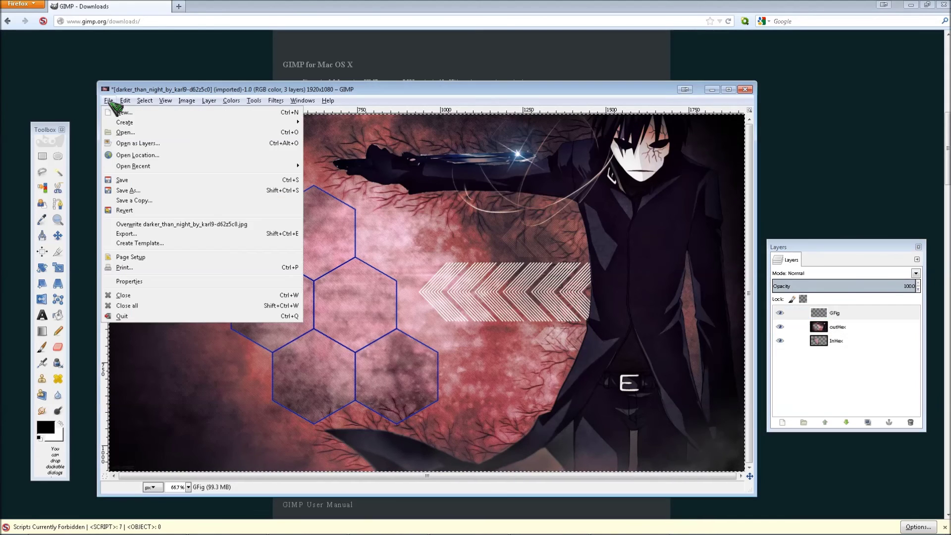
click(144, 233)
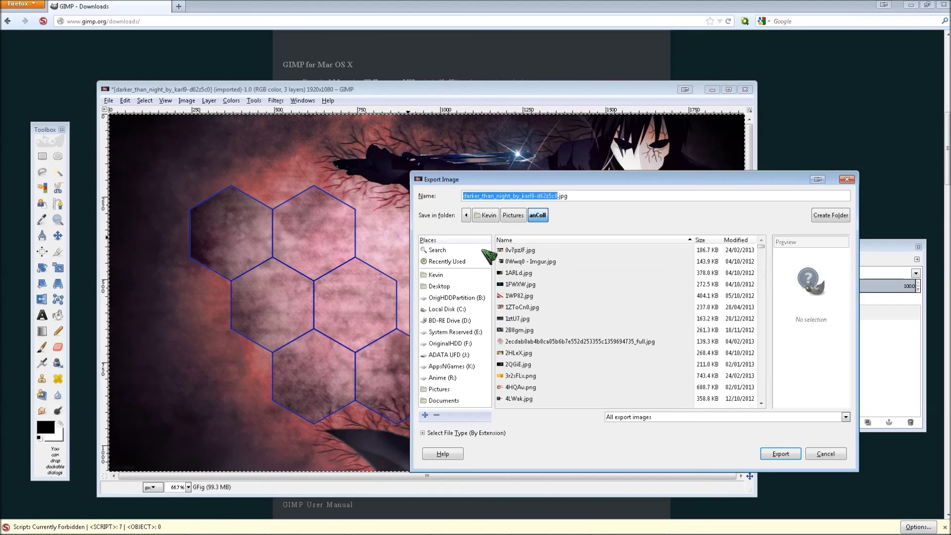
click(513, 215)
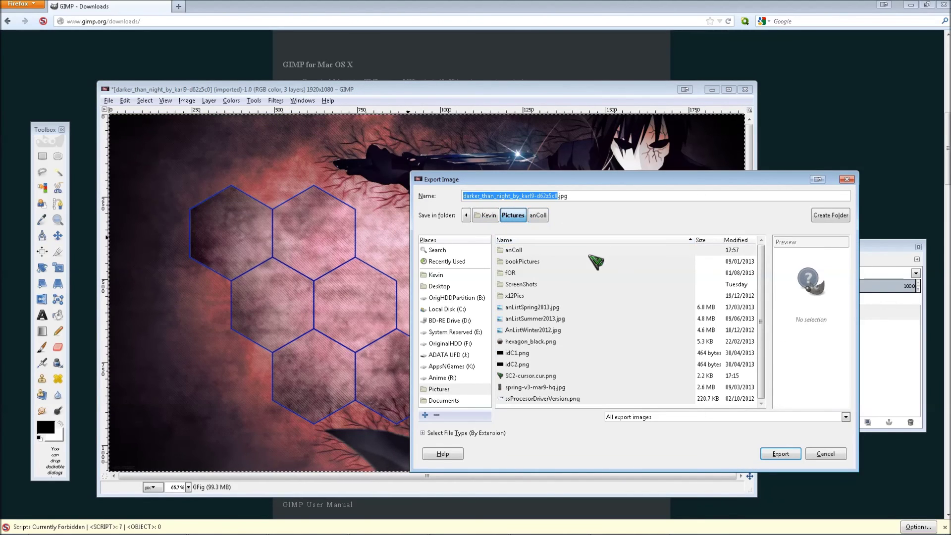
text(edited_image_hex)
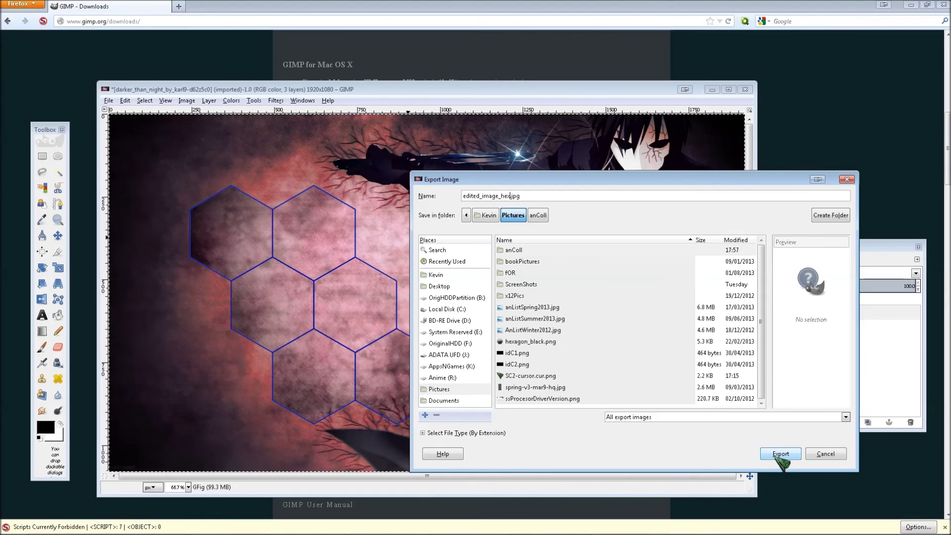
click(781, 454)
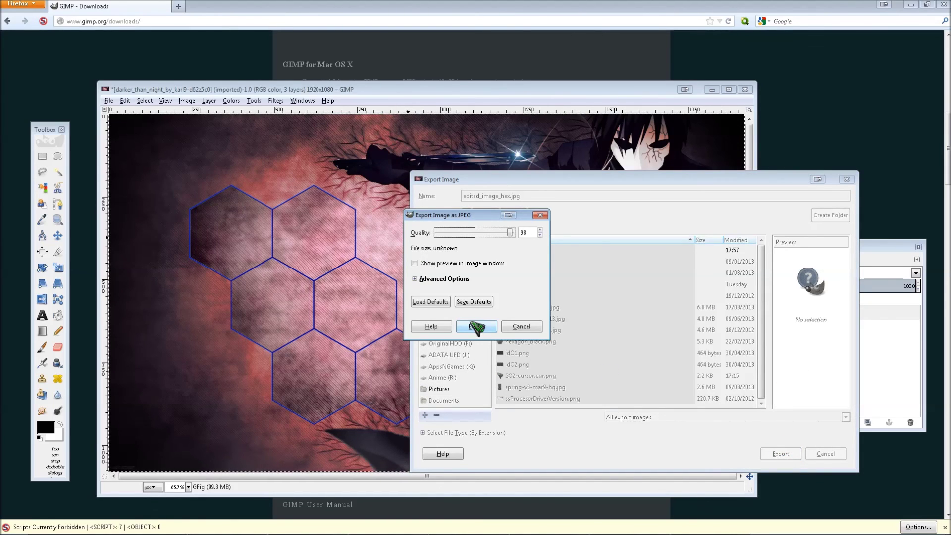
drag(510, 233, 520, 233)
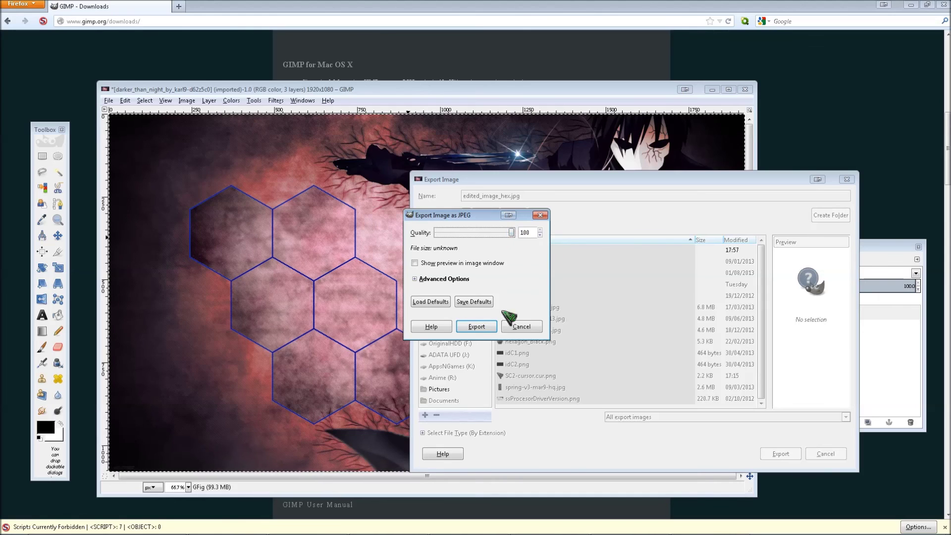
click(490, 331)
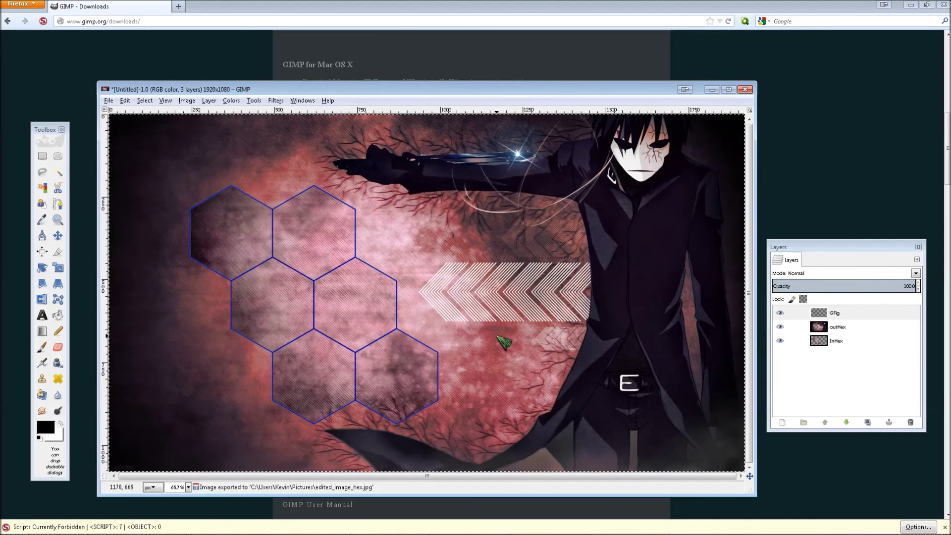
mouse_move(354, 532)
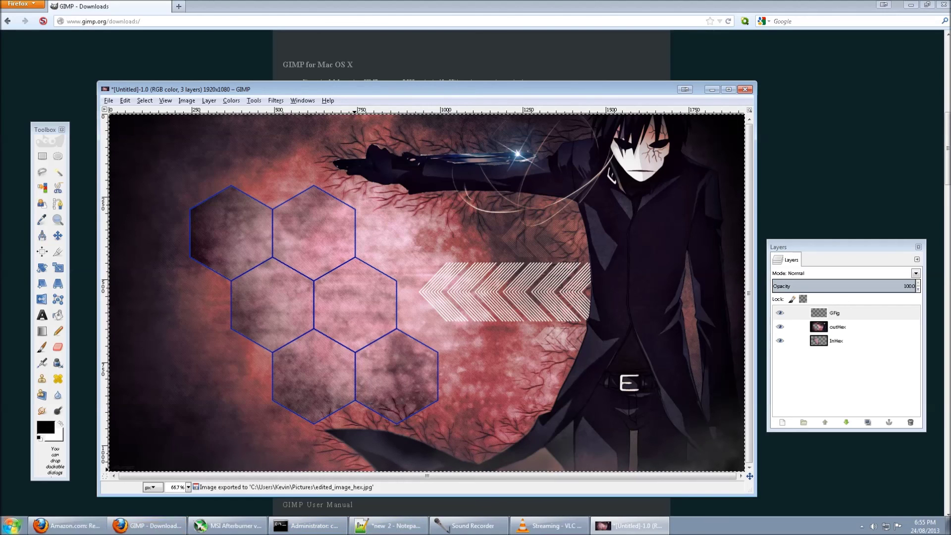
click(11, 525)
Open edited_image_hex.jpg from Pictures in Photo Viewer and set it as the desktop background.
click(142, 330)
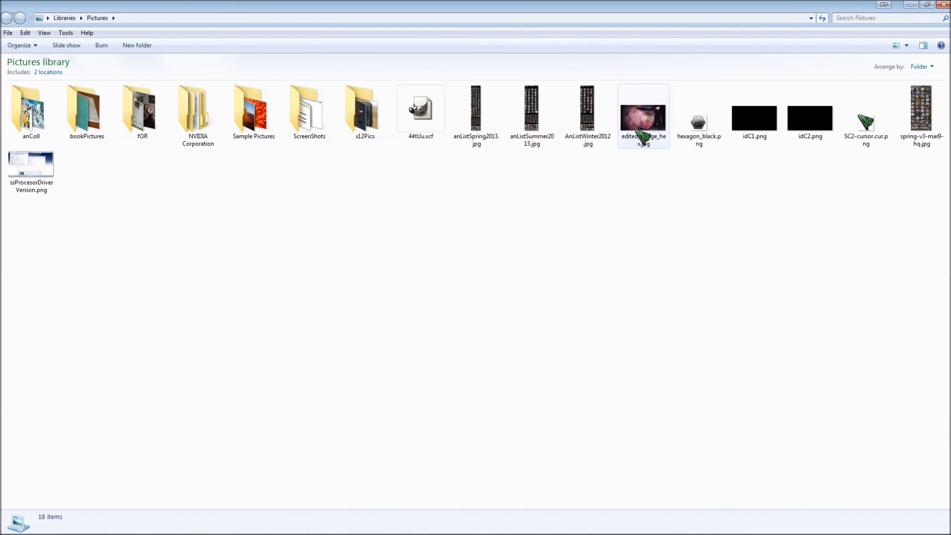
double_click(641, 119)
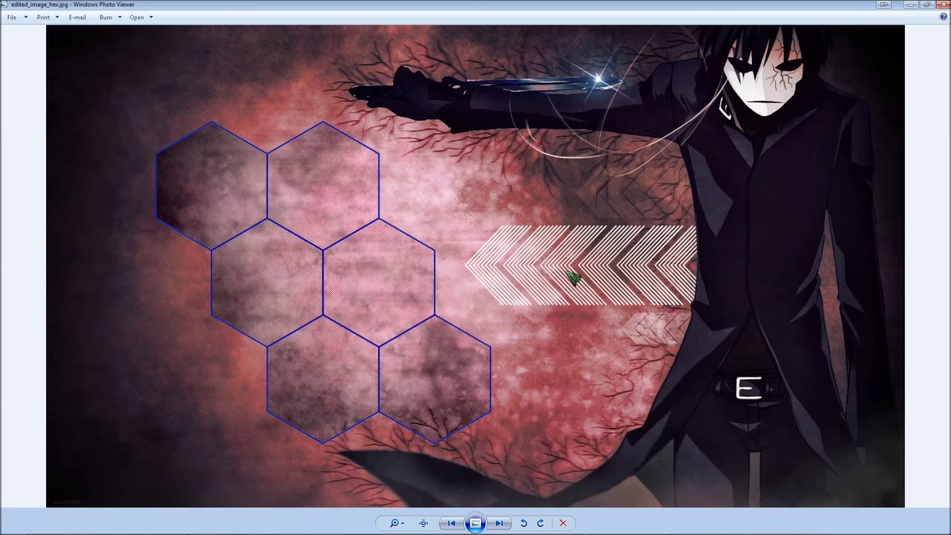
right_click(568, 262)
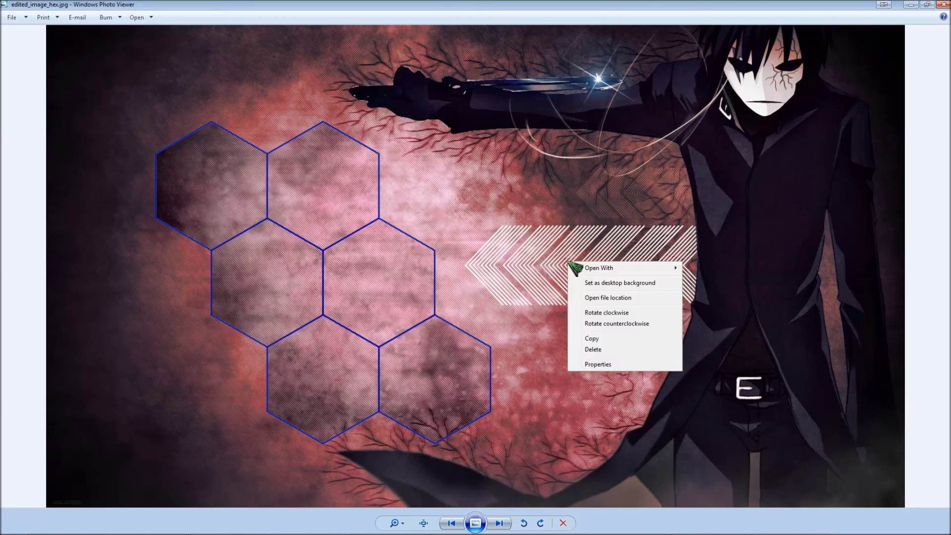
click(663, 286)
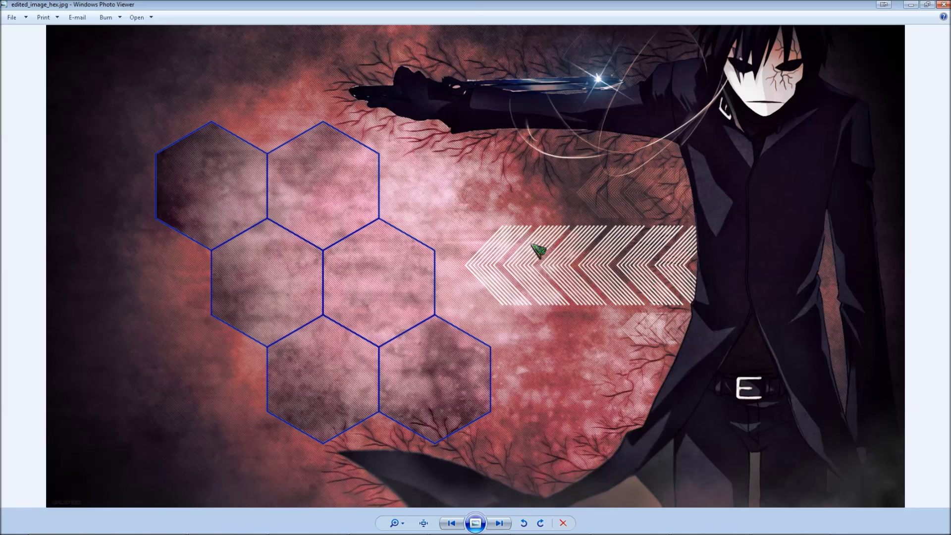